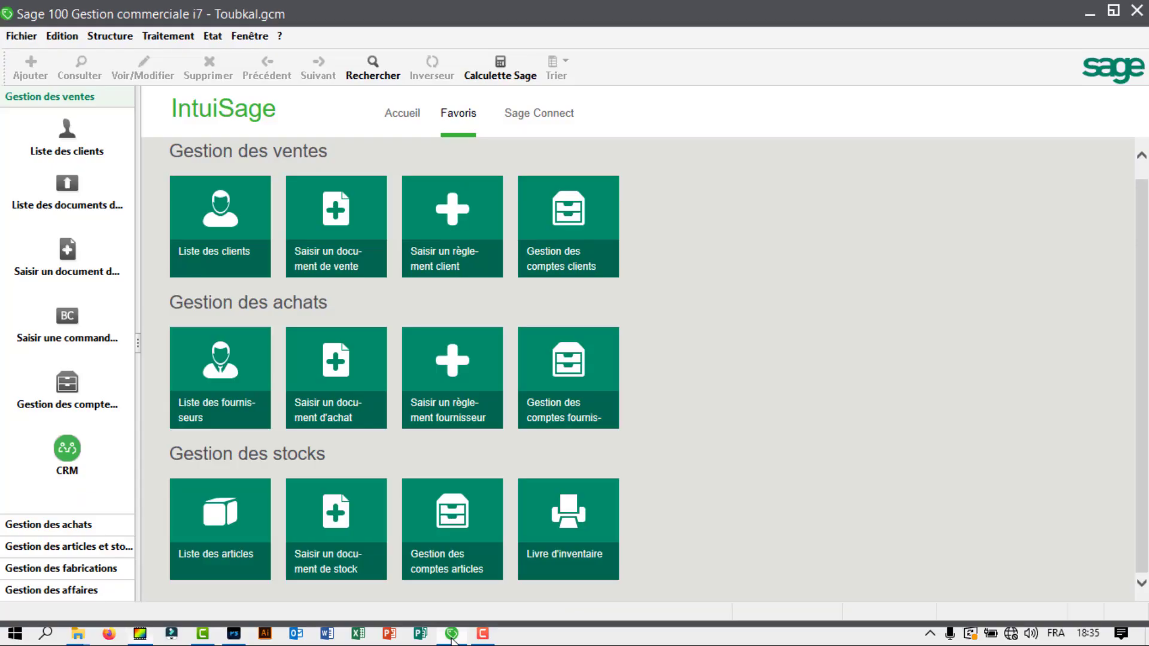
Step: Open the stock documents list in Sage 100 Gestion commerciale and add a new document of type Mouvement de transfert
left_click(452, 634)
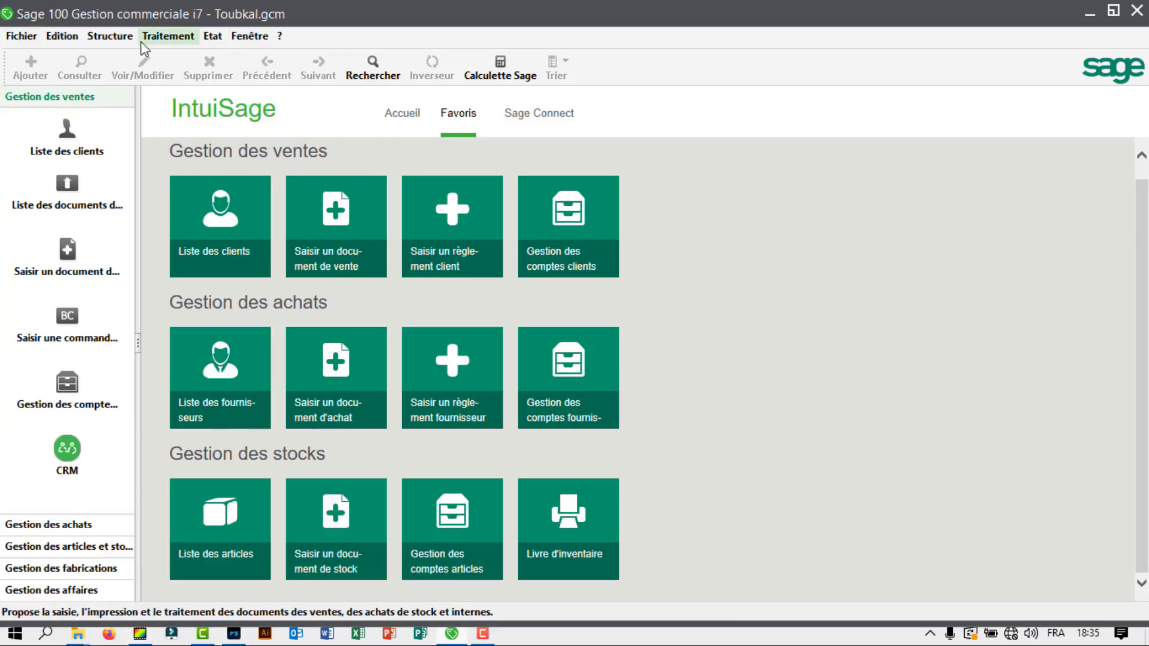
left_click(109, 36)
mouse_move(150, 35)
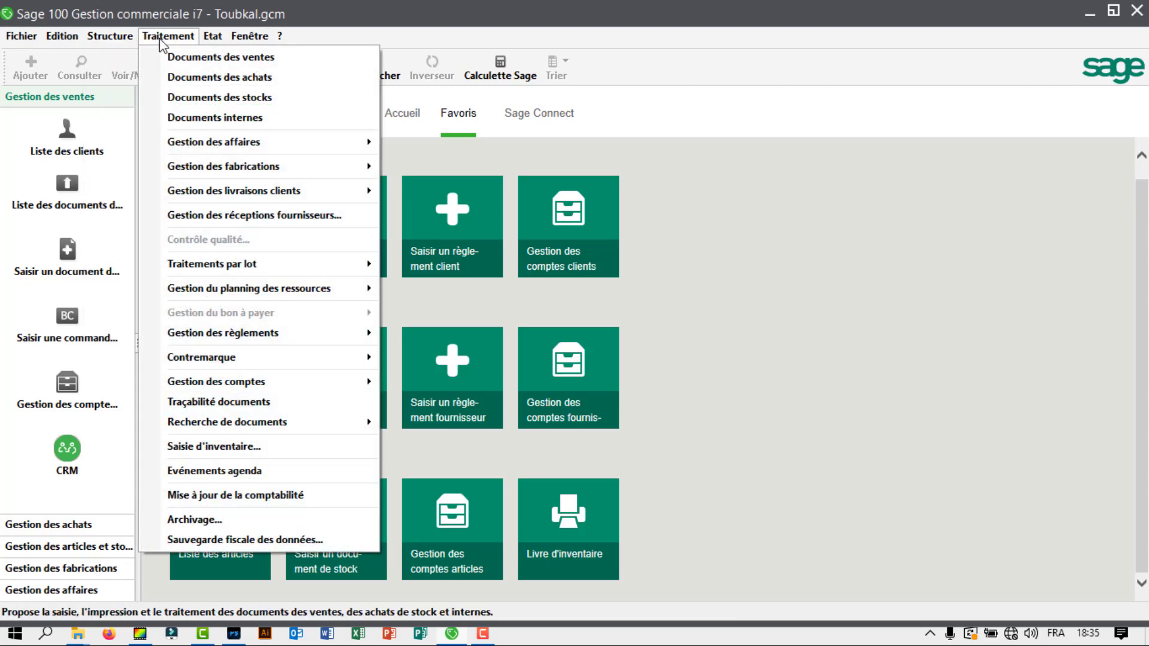
left_click(193, 99)
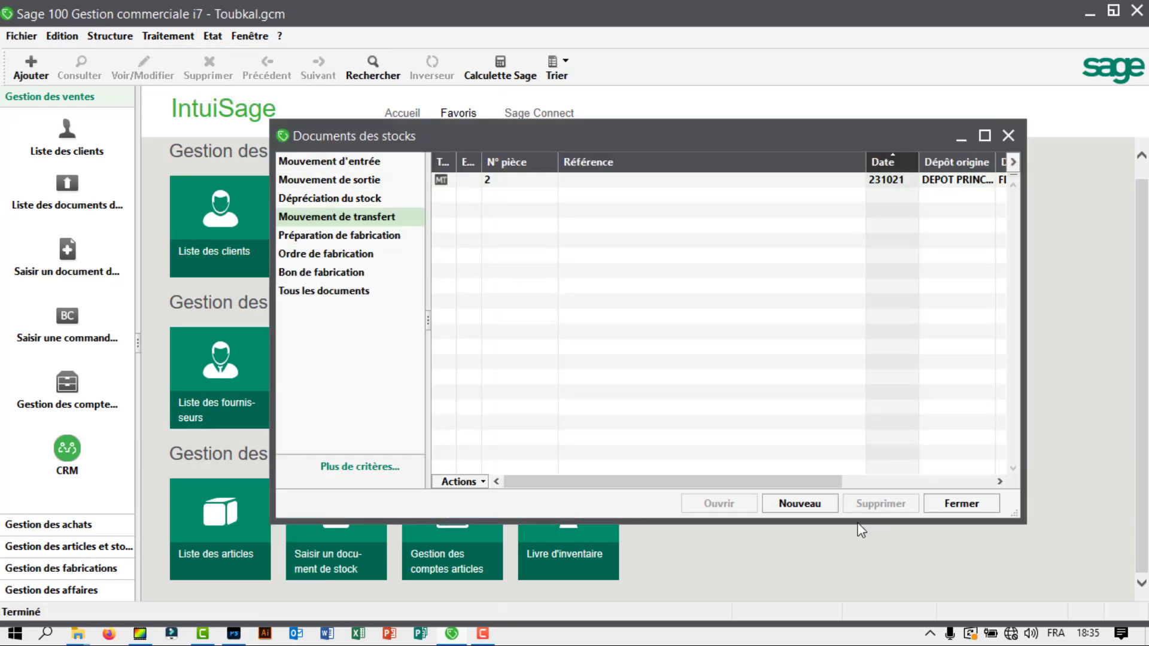
left_click(805, 506)
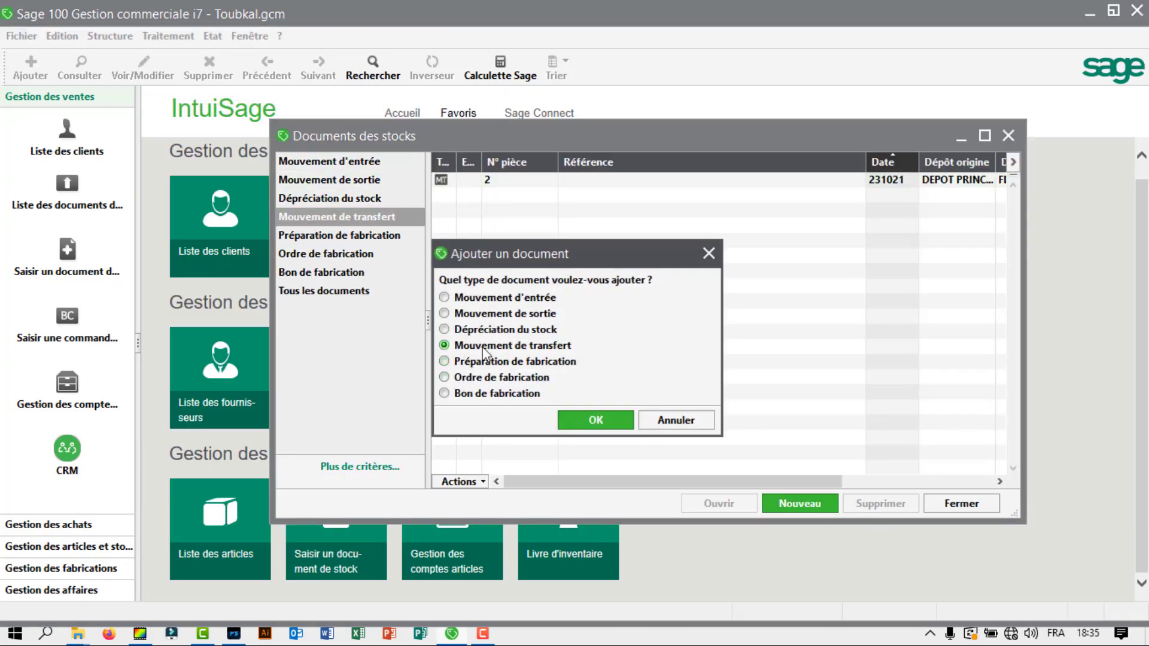
left_click(597, 422)
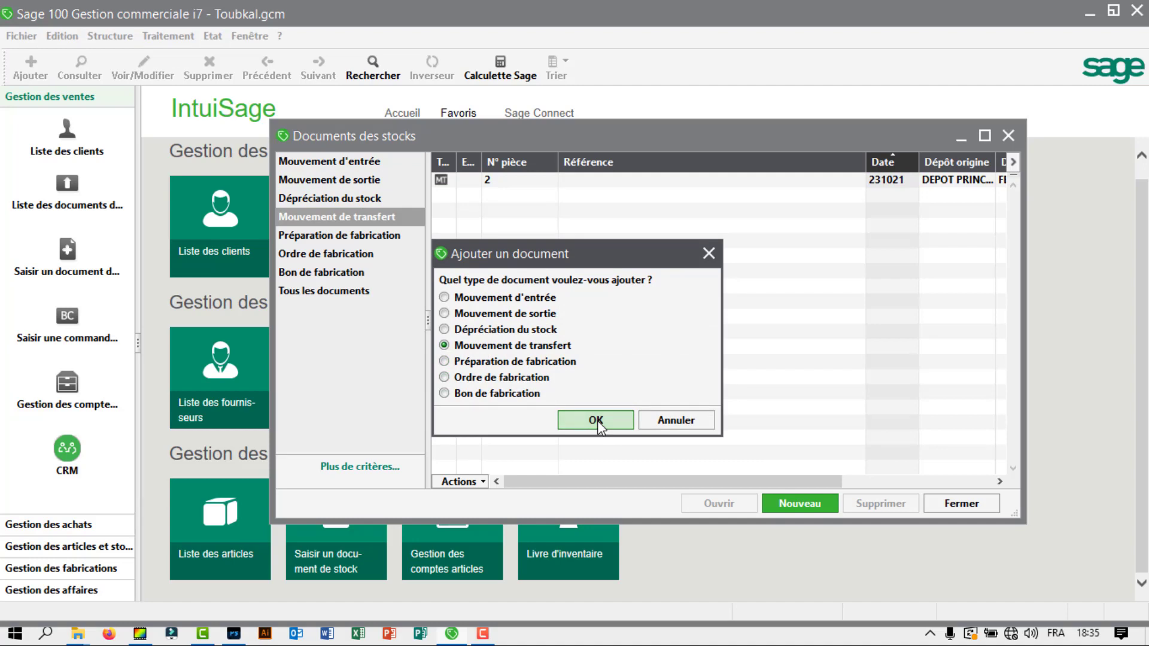
left_click(597, 422)
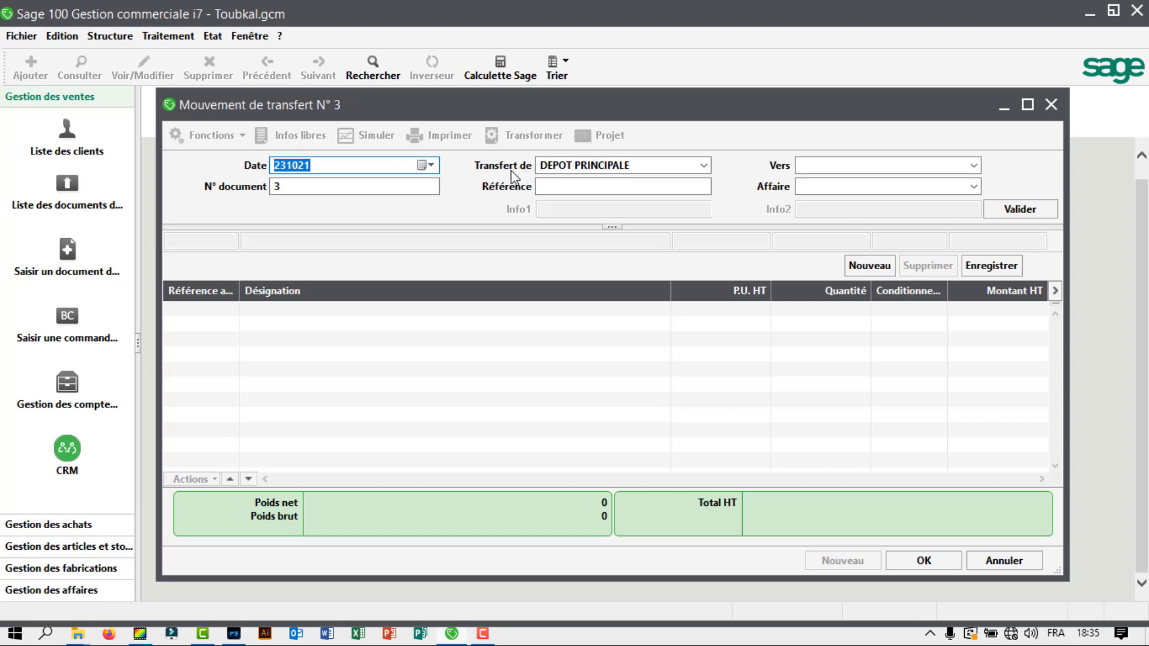
Step: Set FES as the destination depot of the transfer from DEPOT PRINCIPALE and validate the document header
left_click(836, 165)
left_click(974, 166)
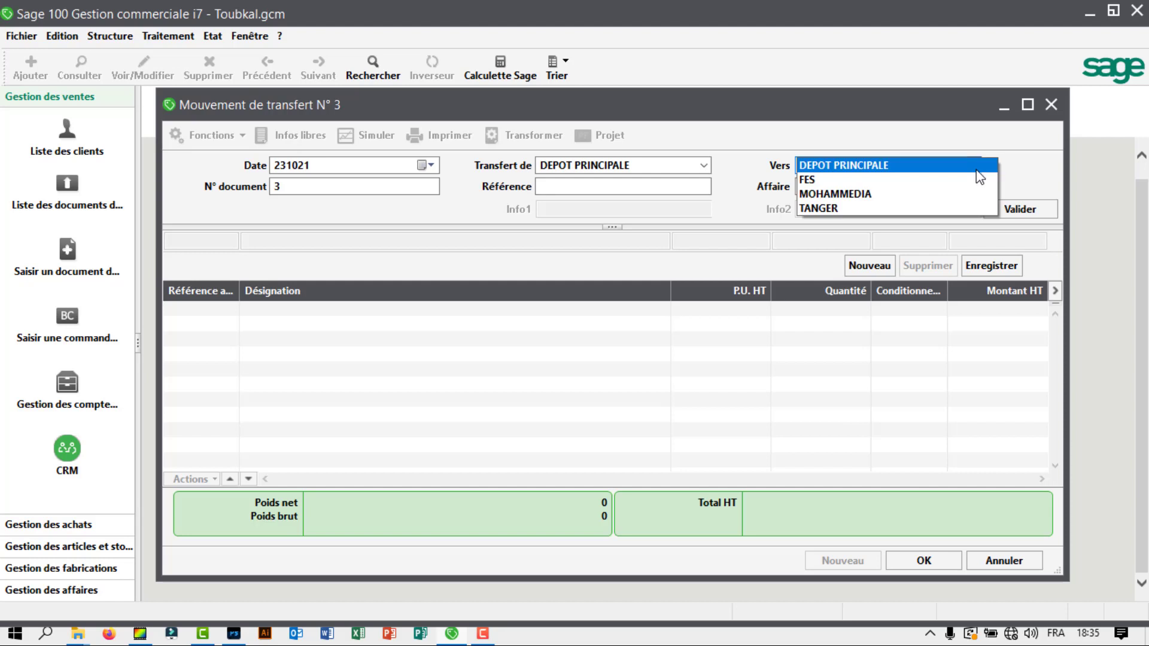
left_click(894, 180)
left_click(858, 253)
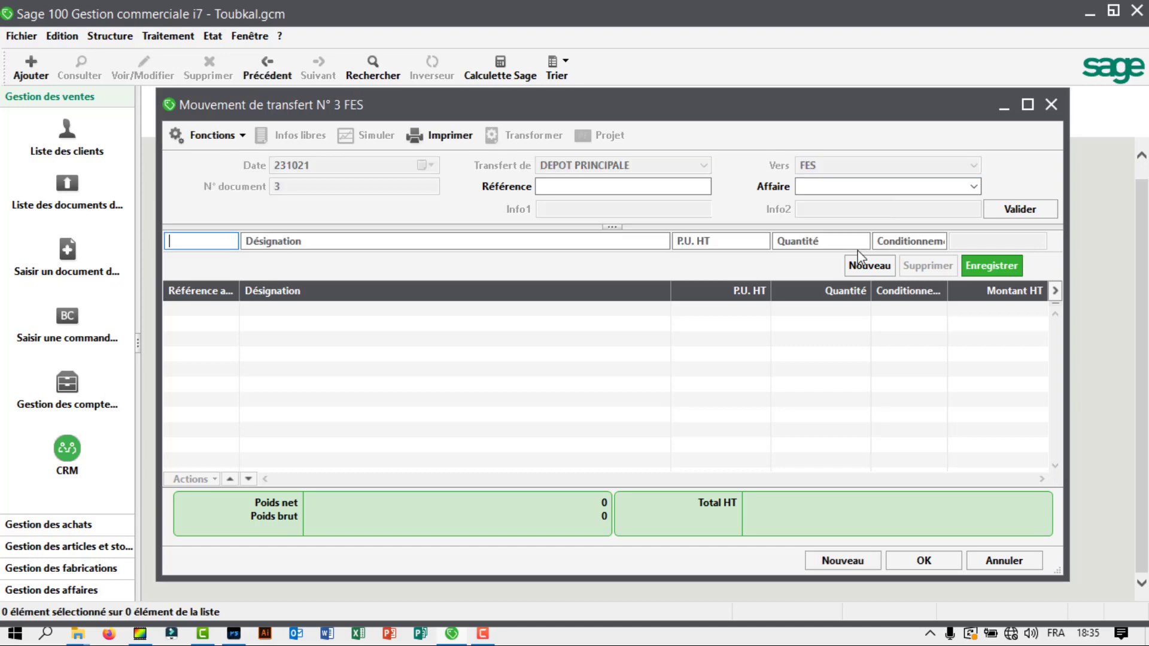
Step: Add the article BL_10AM (BLOC ALIMENTATION 10AM) to the transfer with a quantity of 20
type("A")
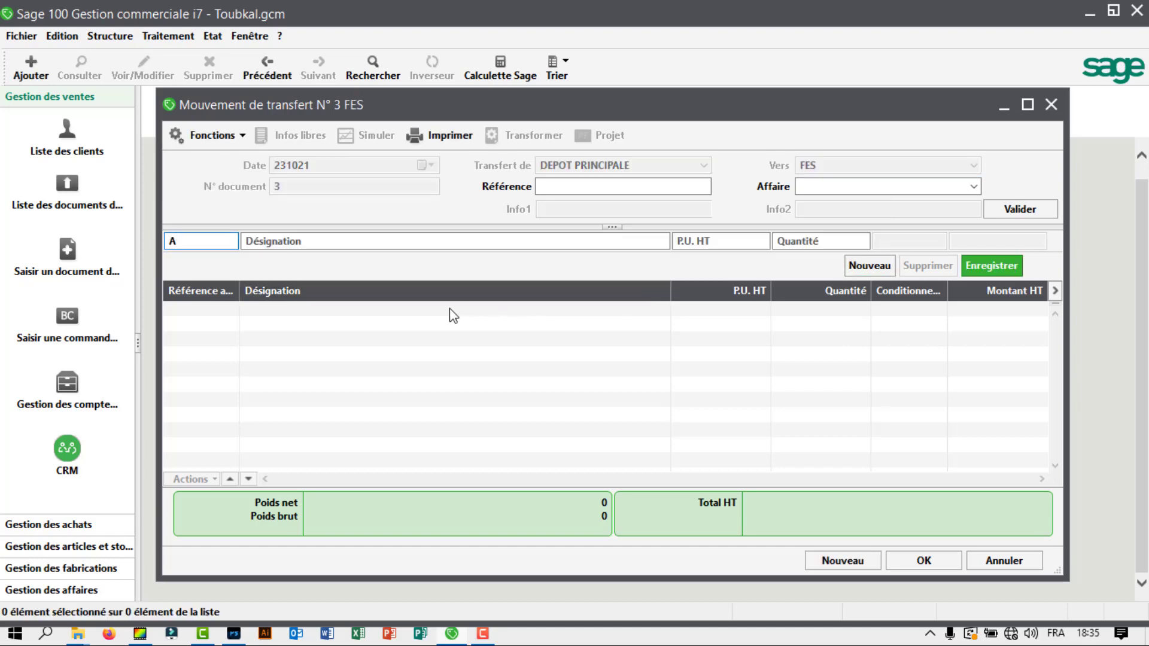
key("Tab")
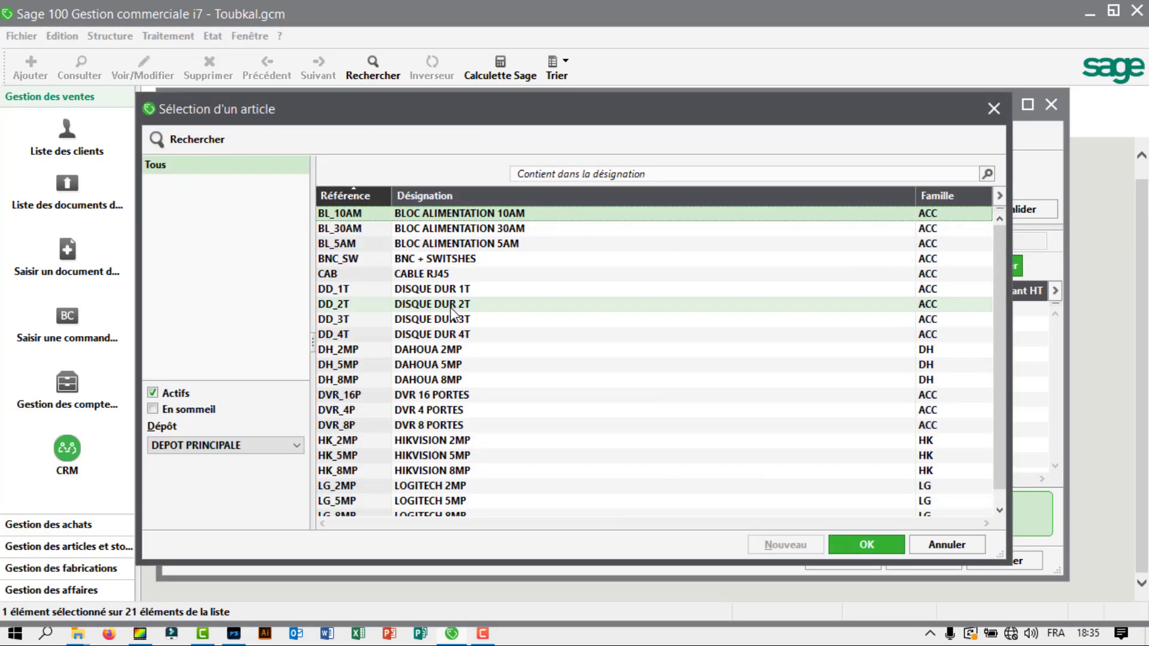
double_click(460, 216)
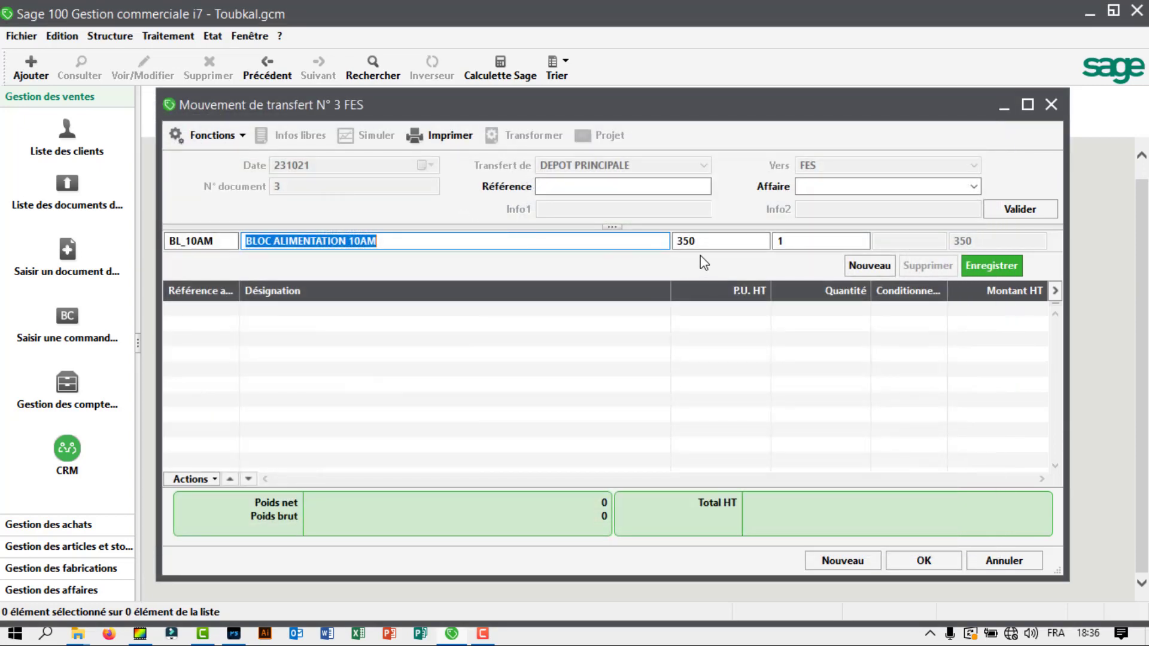
left_click(790, 241)
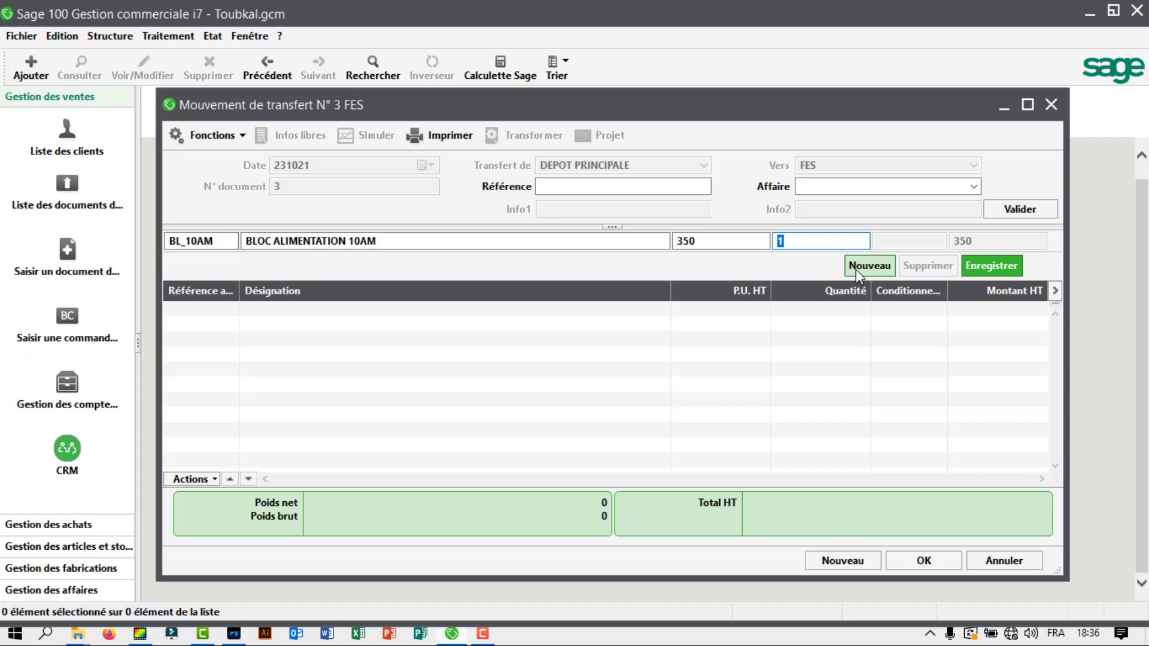
type("20")
key("Return")
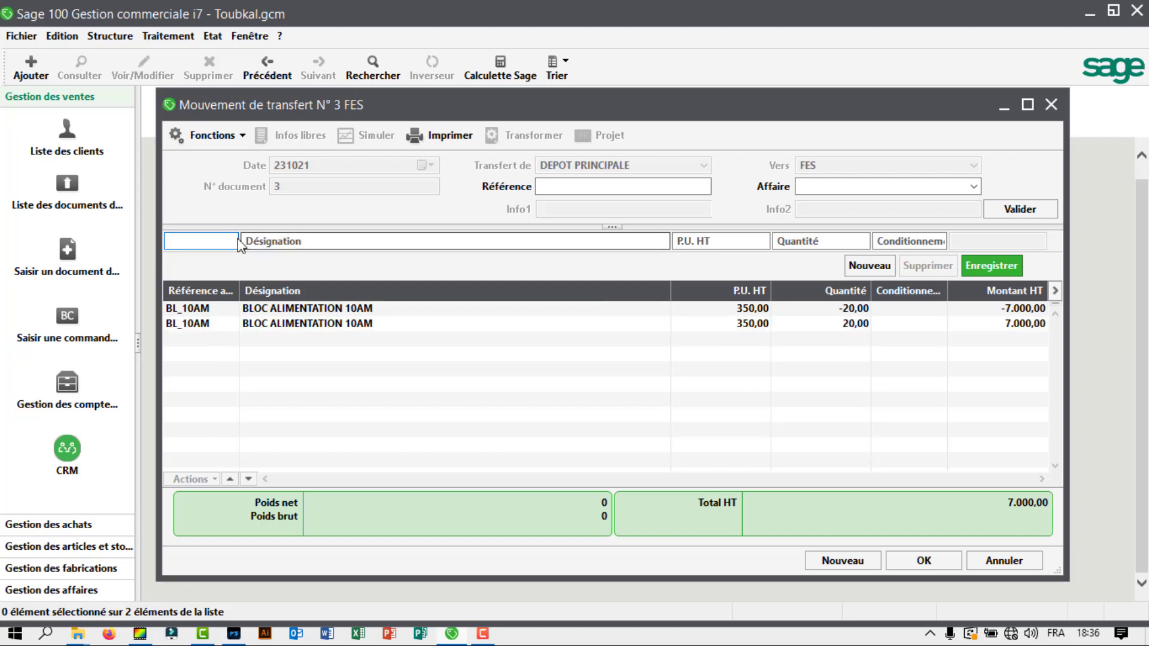
Step: Add the article CAB (CABLE RJ45) to the transfer with a quantity of 150
type("A")
key("Tab")
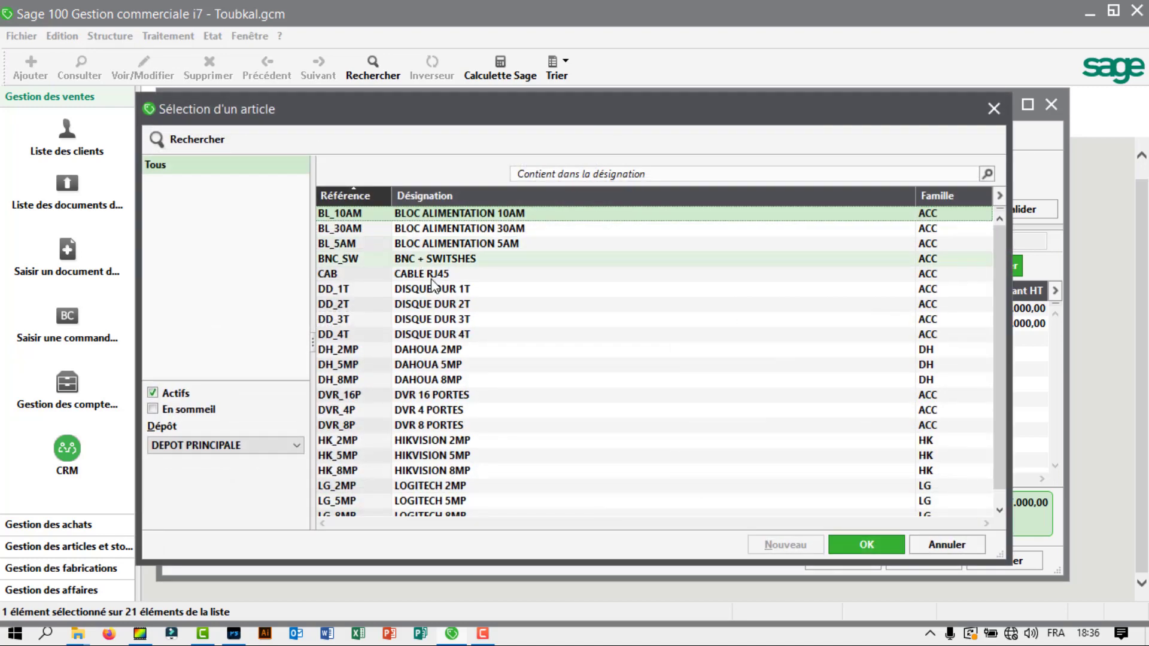
double_click(441, 276)
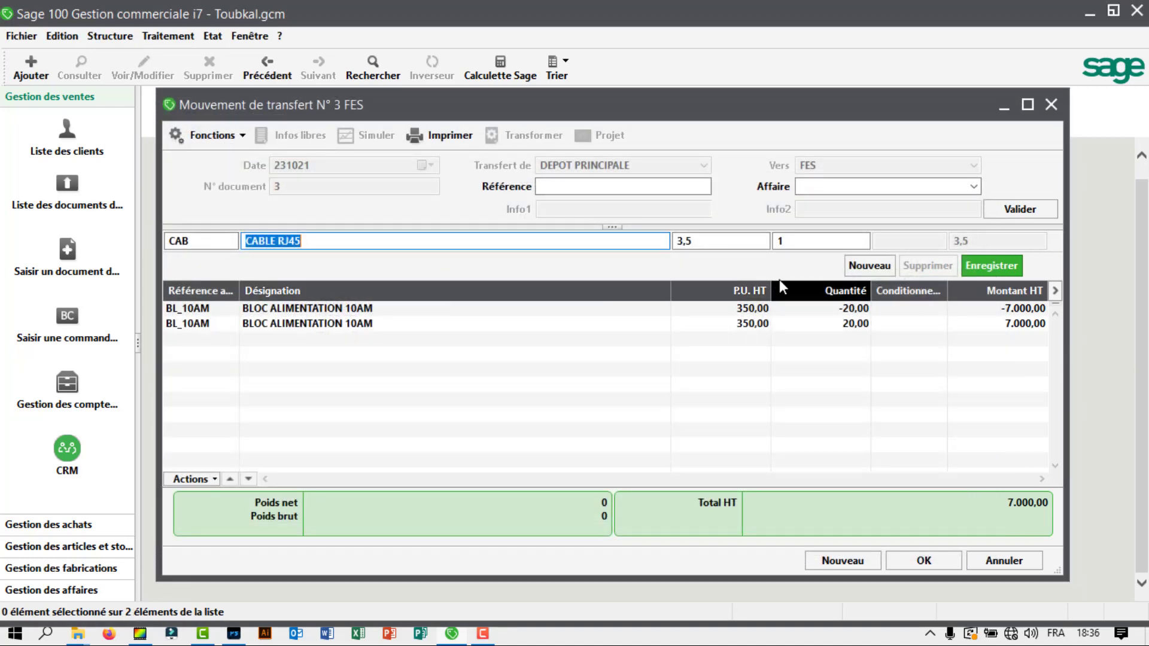
left_click(789, 242)
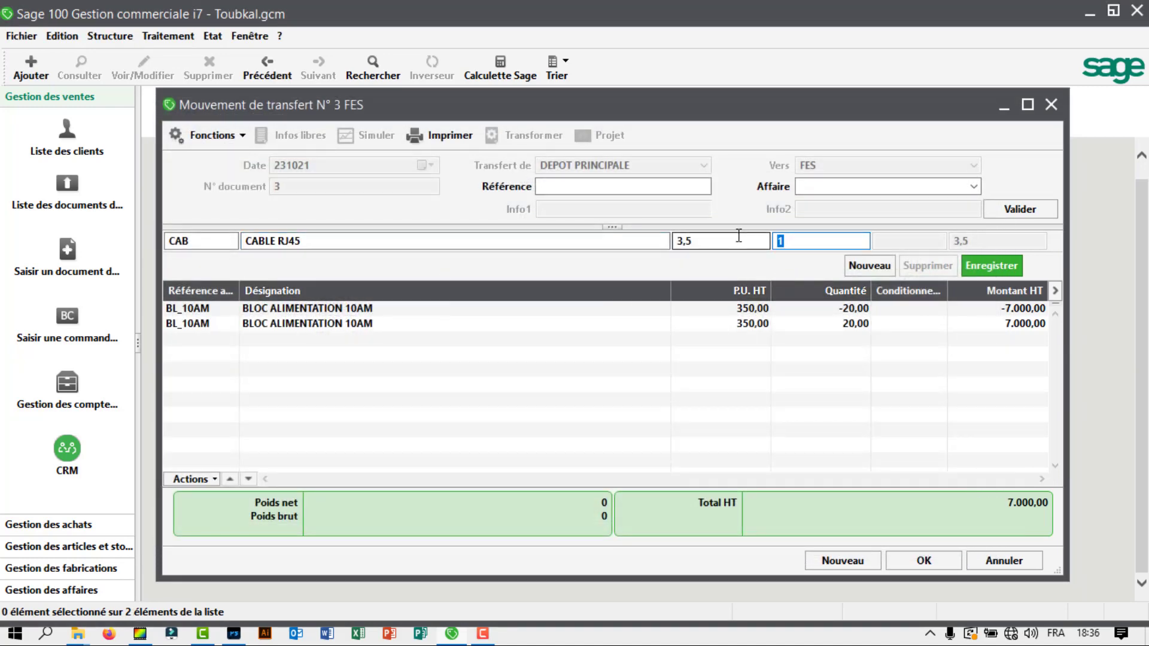
type("150")
key("Return")
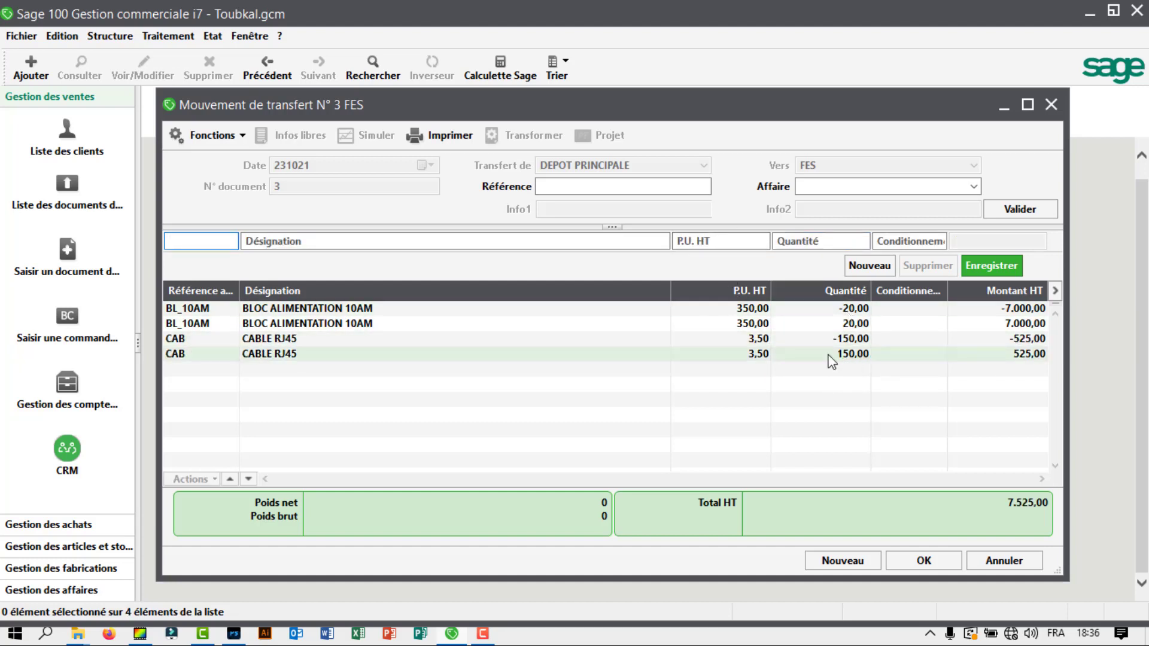
Step: Add the article HK_2MP (HIKVISION 2MP) to the transfer with a quantity of 80
left_click(386, 242)
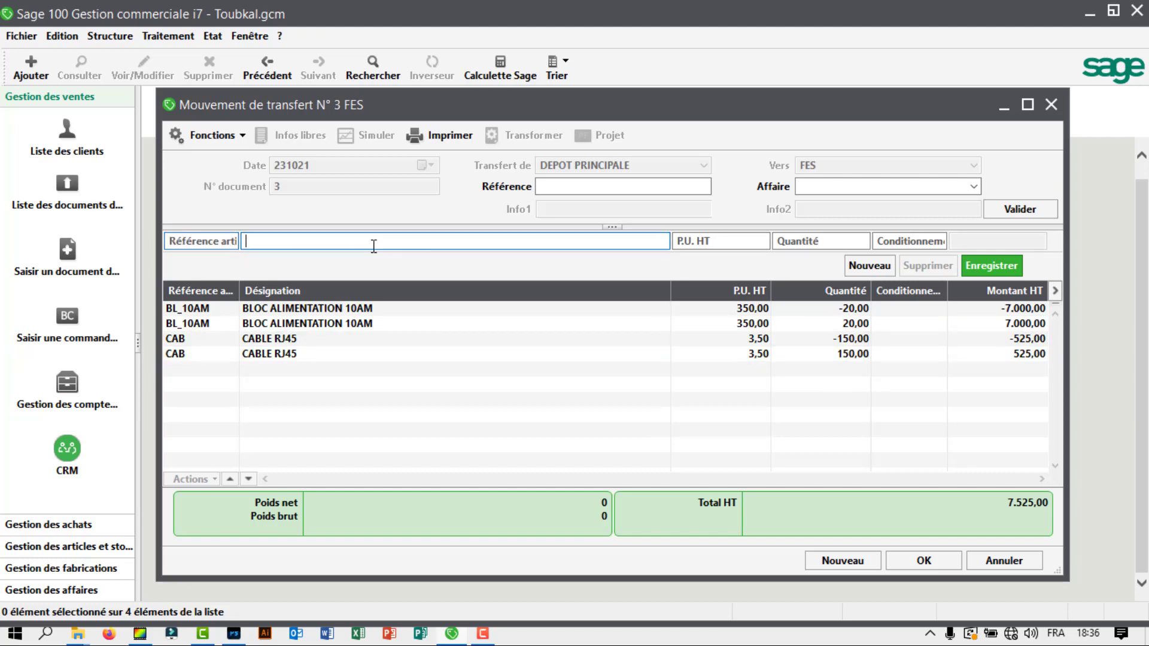
left_click(211, 243)
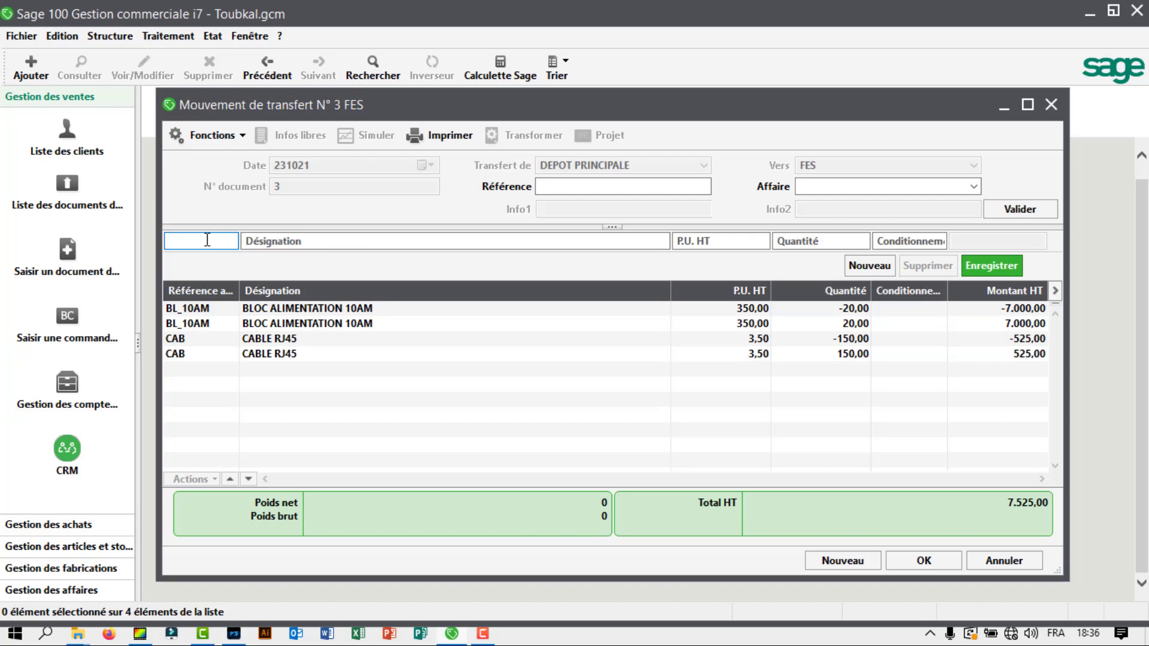
type("A")
key("Tab")
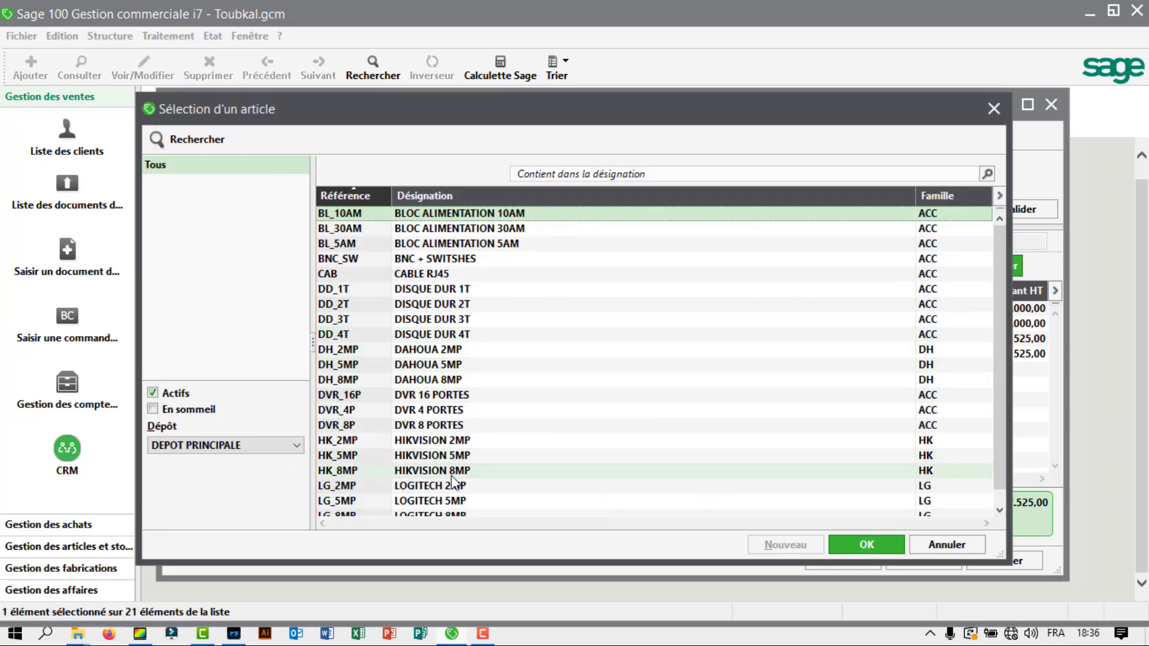
double_click(458, 446)
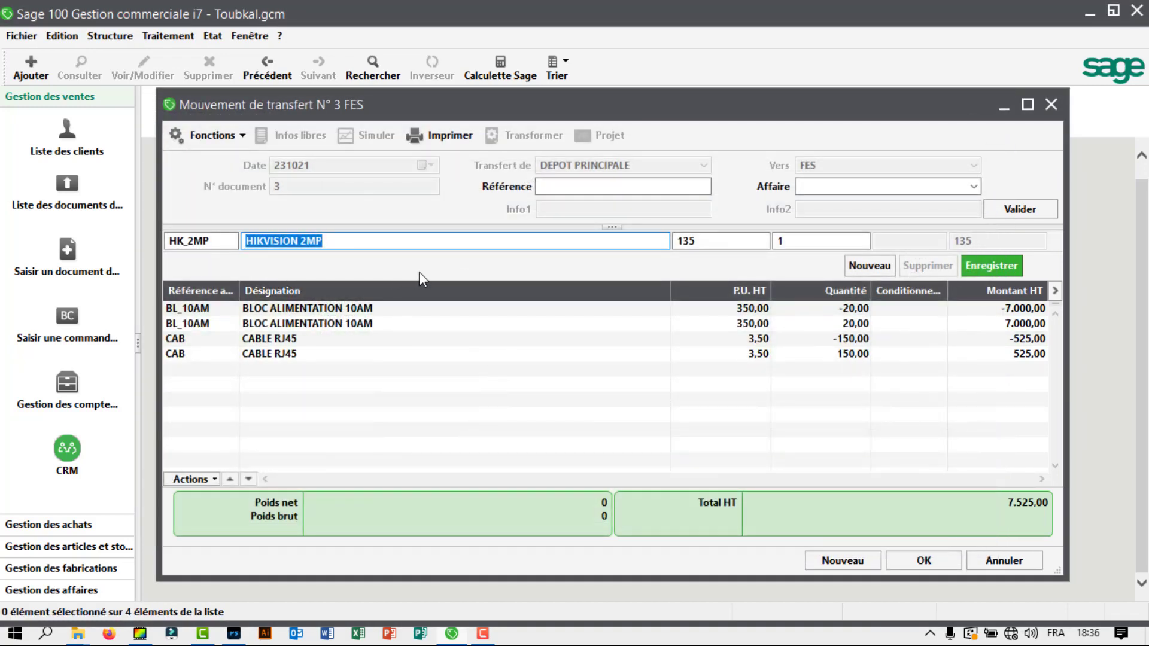
key("Tab")
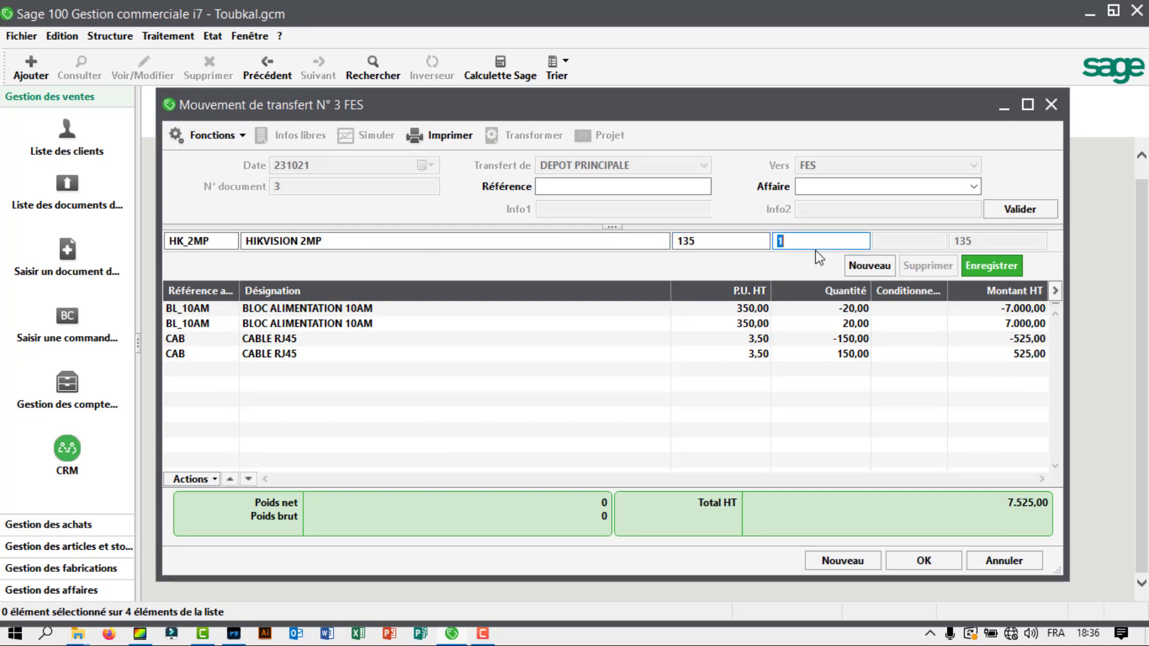
type("80")
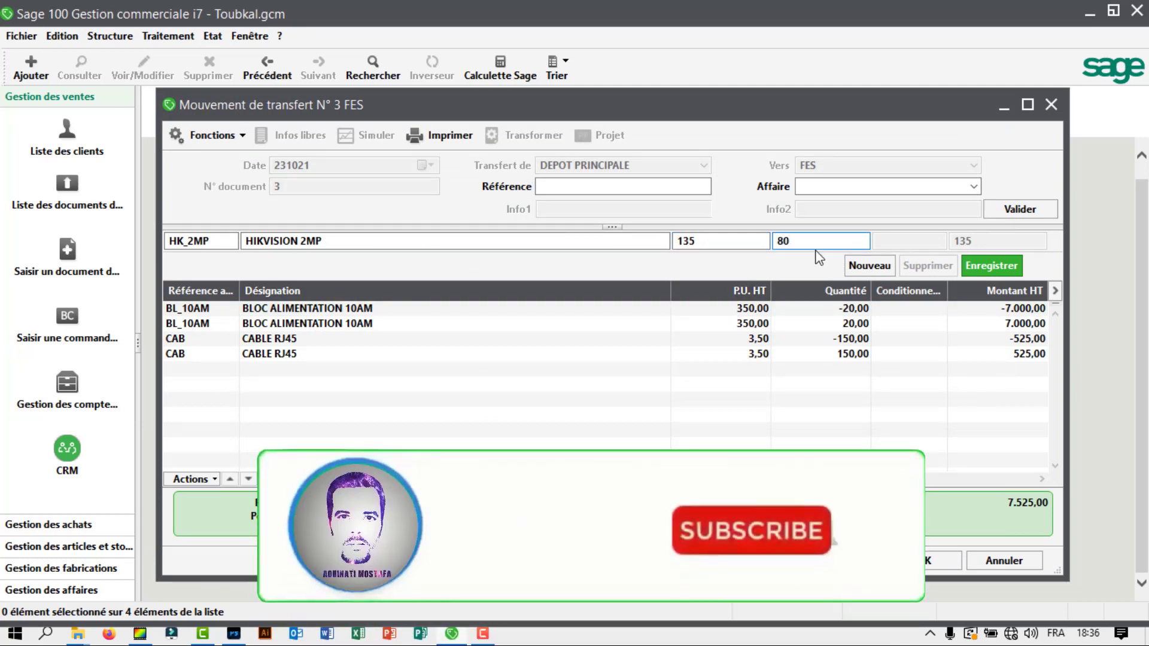
key("Return")
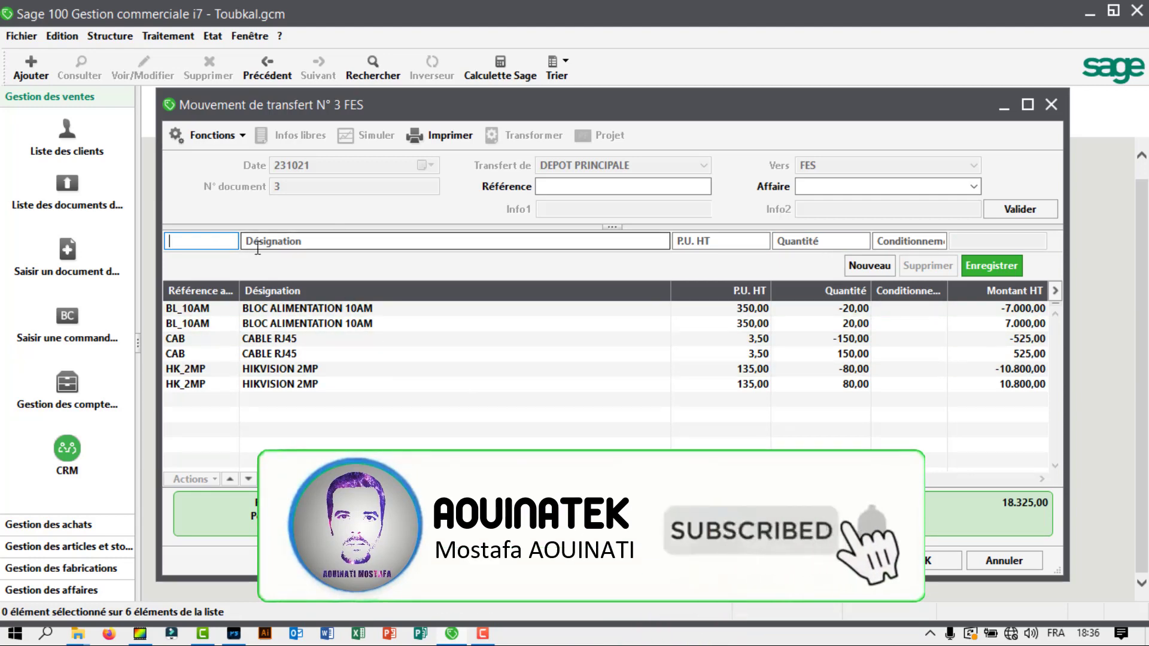
Step: Add the article LG_5MP (LOGITECH 5MP) to the transfer with a quantity of 50
type("A")
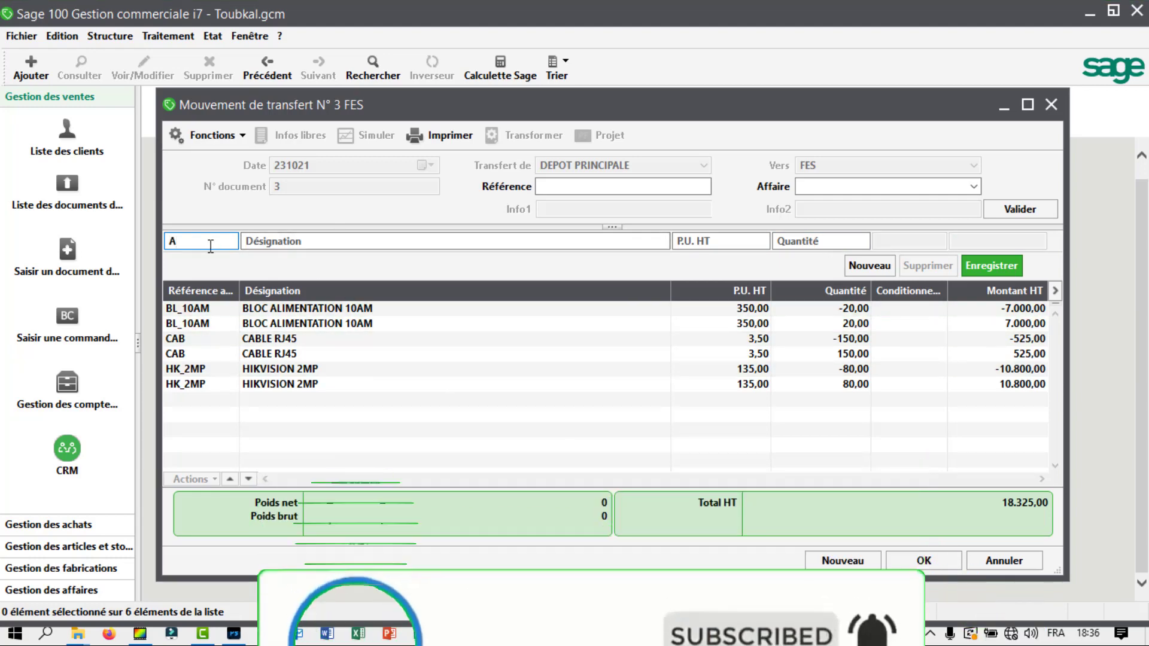
key("Tab")
double_click(448, 503)
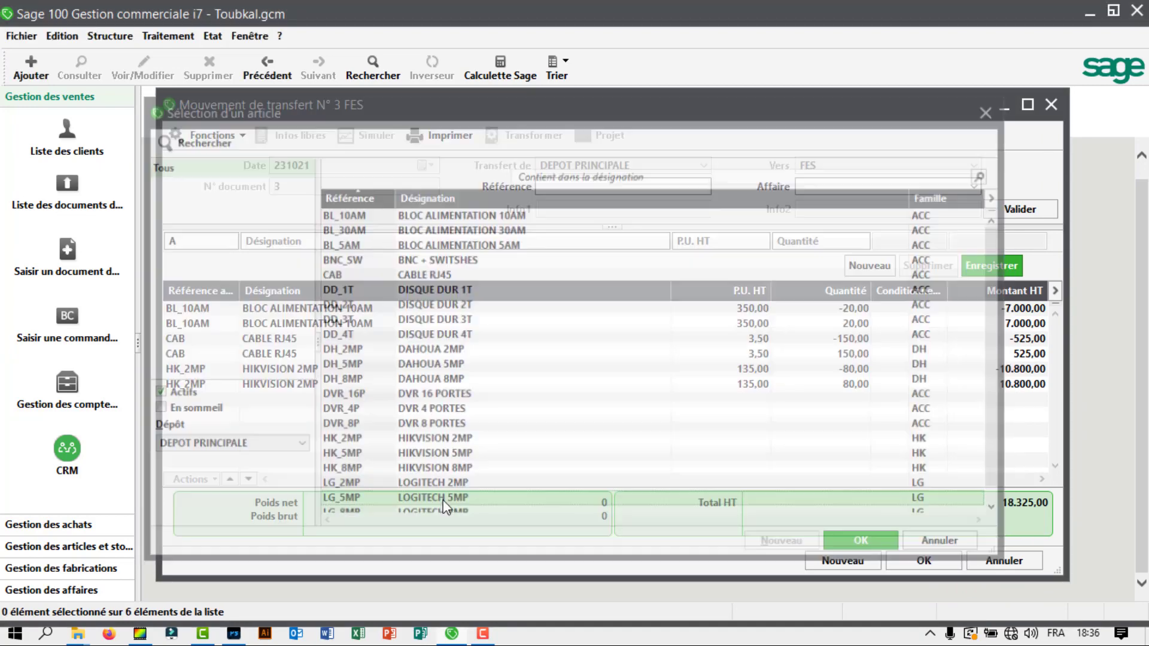
type("50")
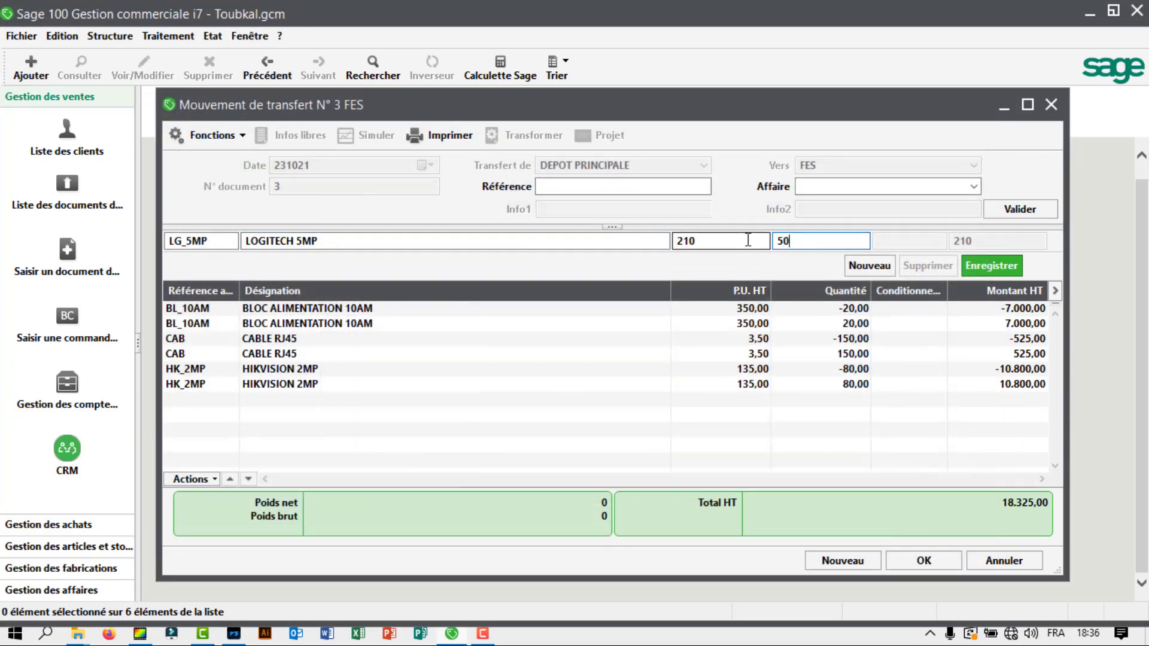
key("Return")
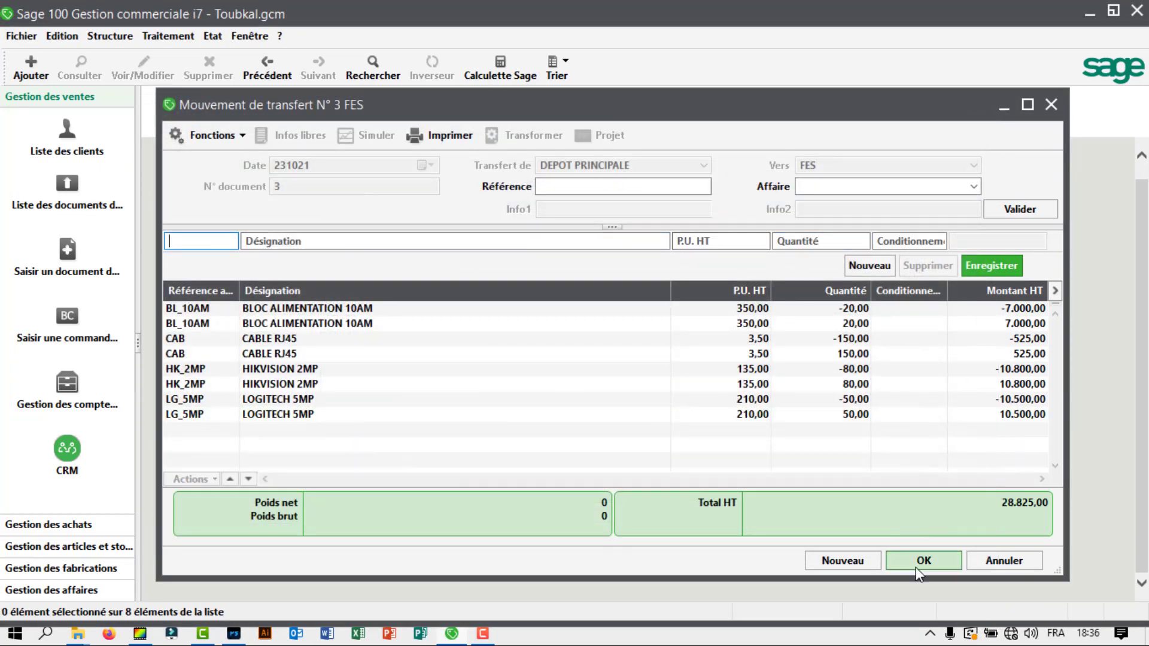
Step: Confirm the transfer to FES, then reopen document 3 to review its lines and close it again
left_click(920, 563)
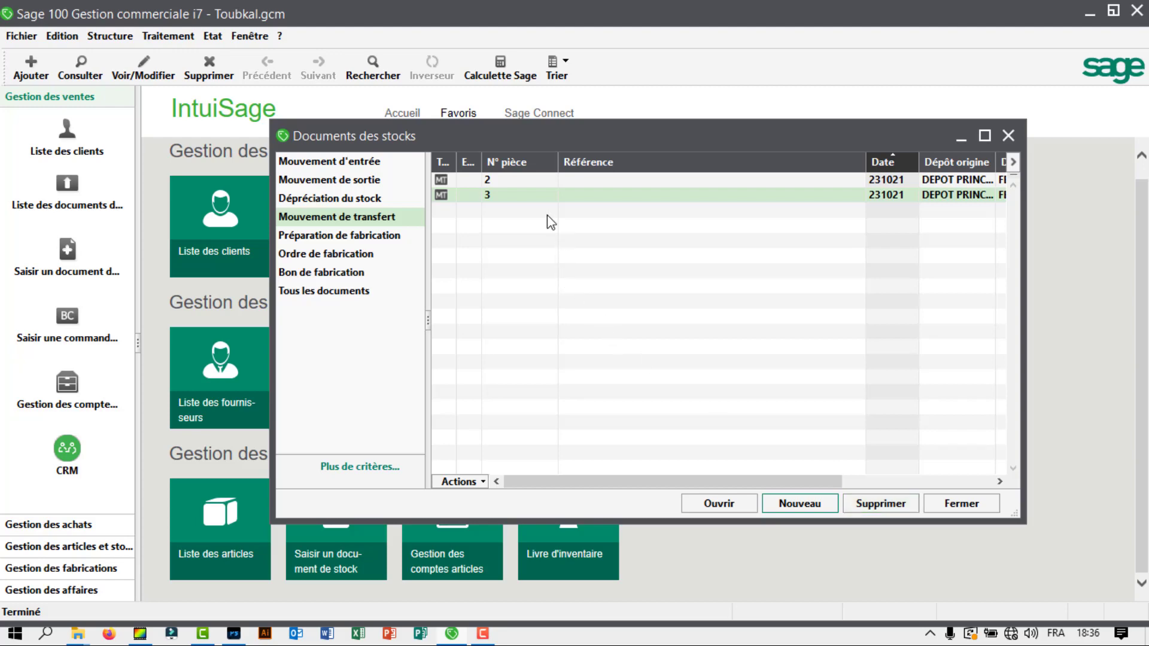
double_click(526, 195)
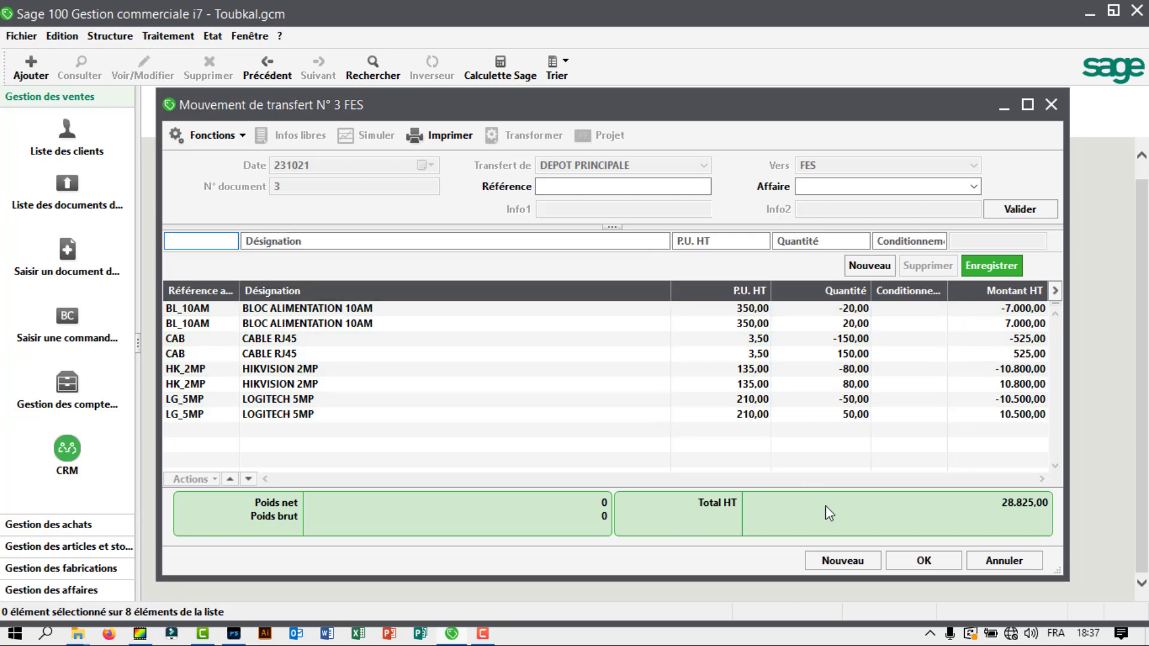
left_click(919, 559)
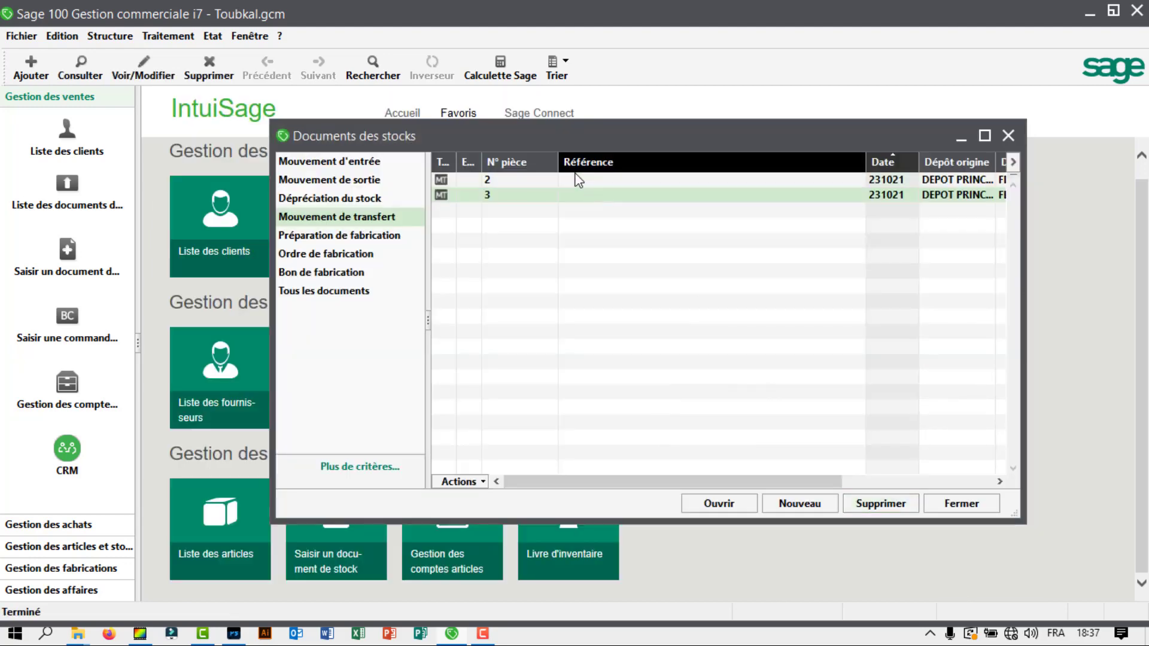
Step: Delete transfer document number 2 from the stock documents list and confirm the deletion
right_click(559, 187)
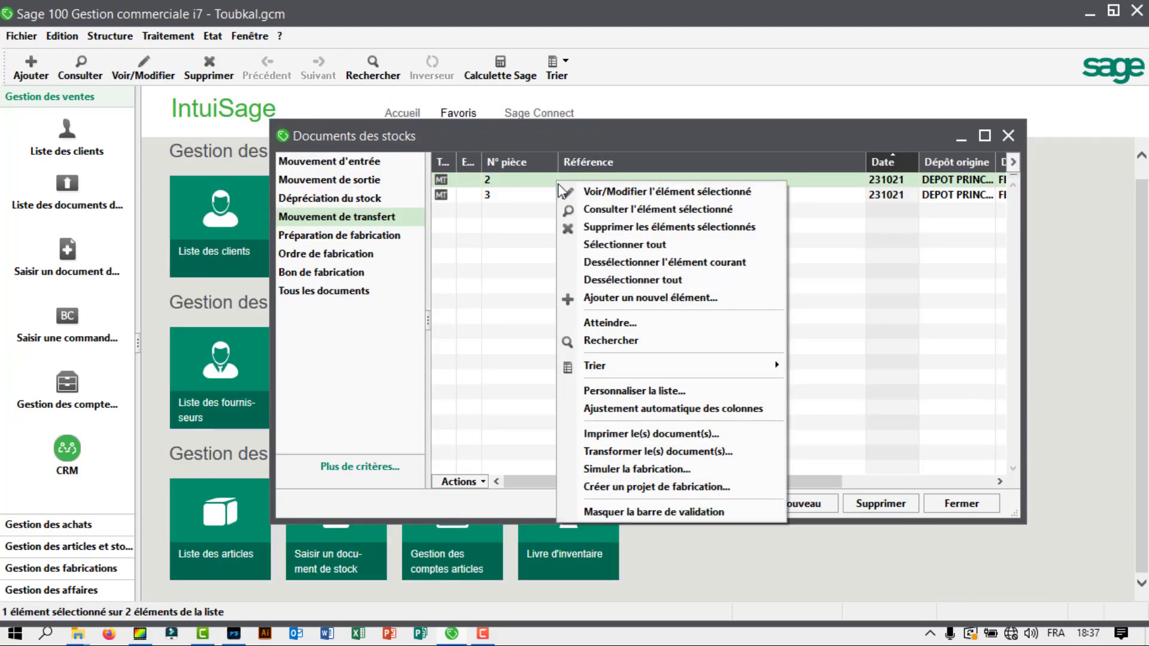
left_click(648, 233)
left_click(548, 379)
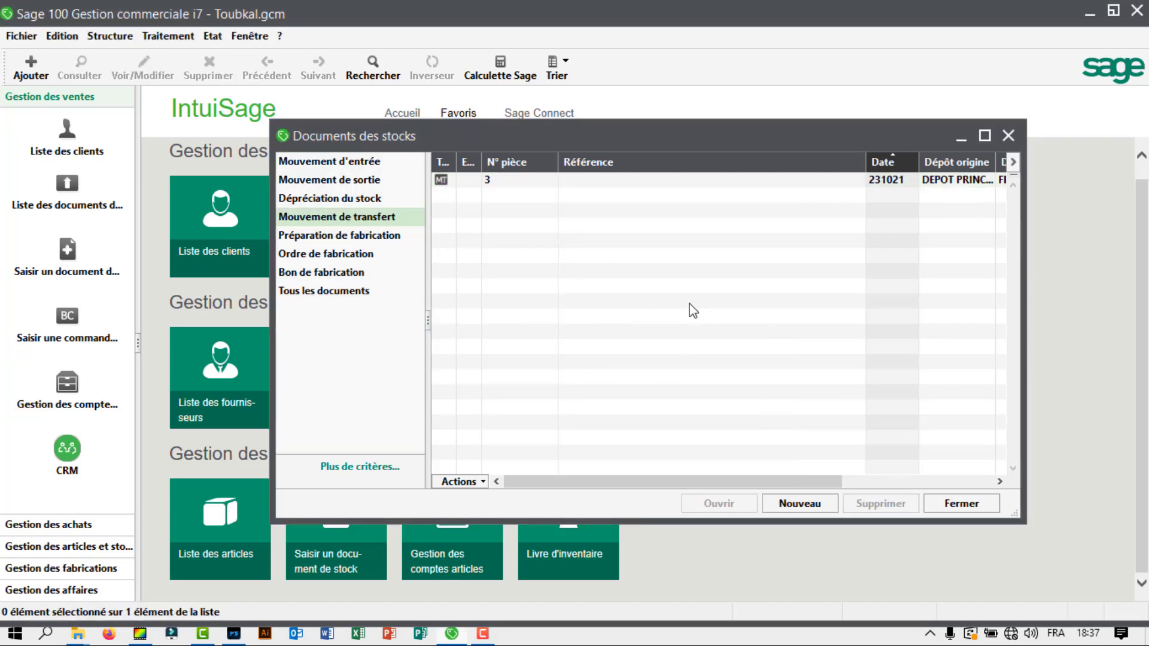
Step: Create a new transfer movement document from DEPOT PRINCIPALE to the MOHAMMEDIA depot and validate its header
left_click(789, 503)
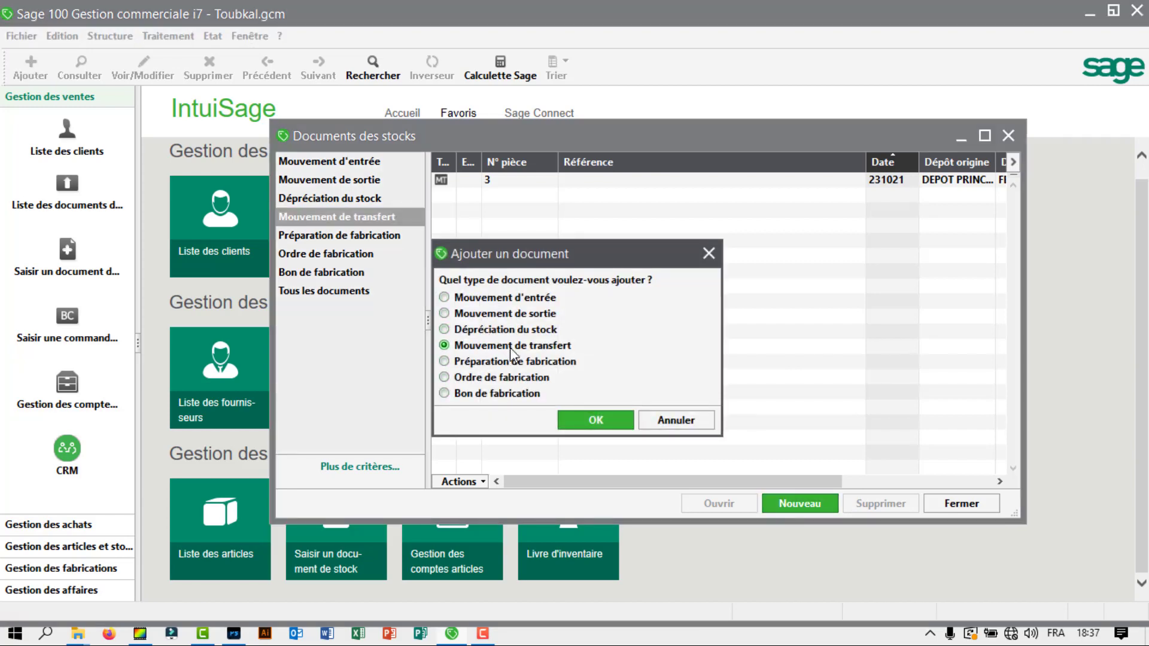
left_click(599, 421)
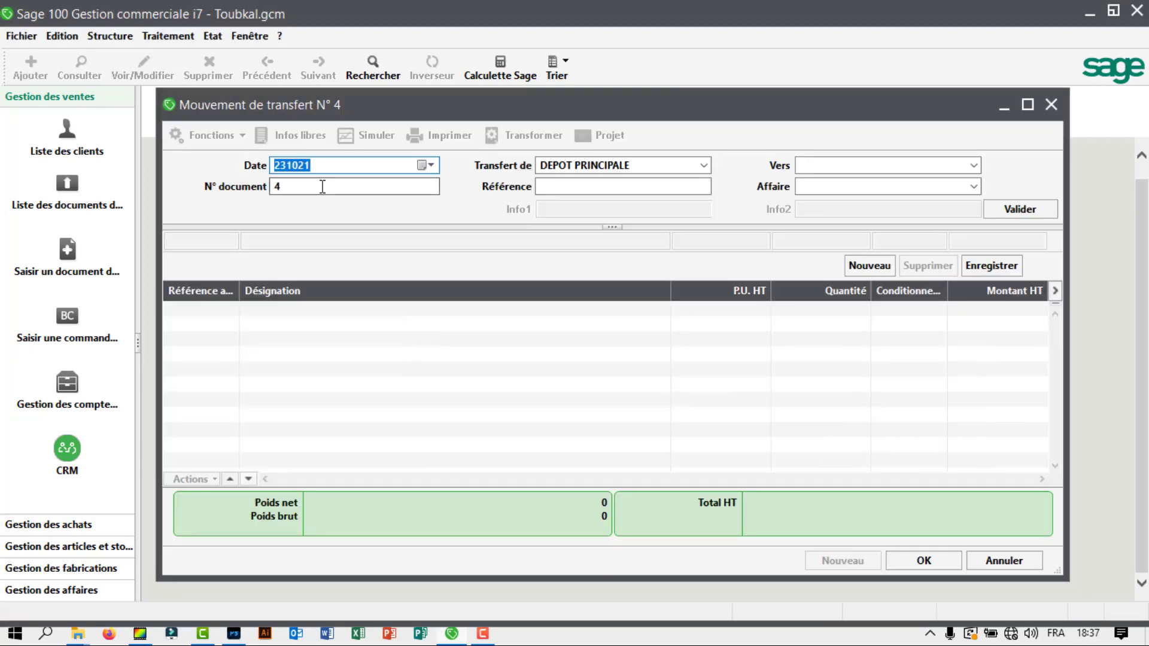
left_click(973, 166)
left_click(874, 194)
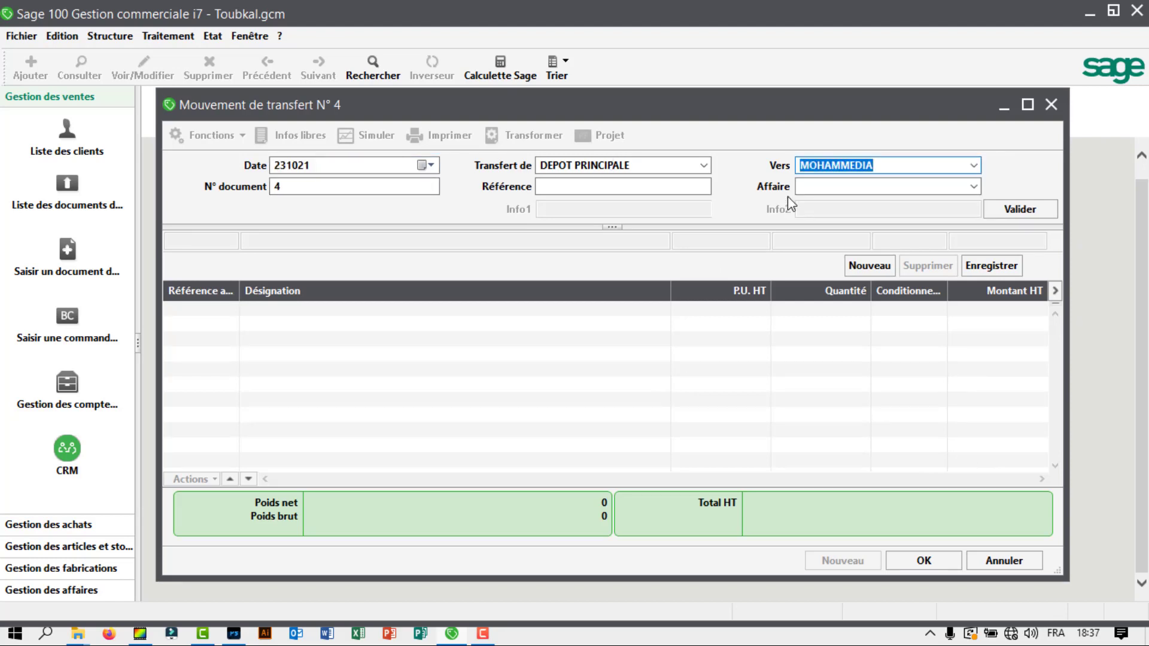
key("Return")
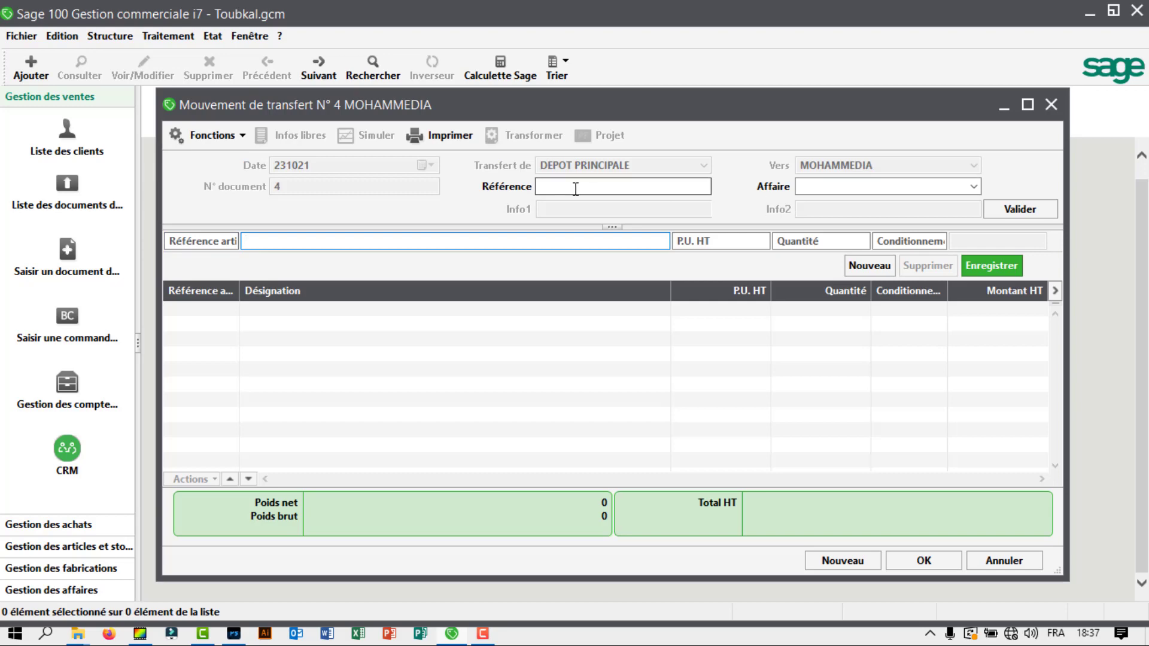
Step: Add the article DD_1T (DISQUE DUR 1T) to the MOHAMMEDIA transfer with a quantity of 20
left_click(186, 241)
type("A")
key("Tab")
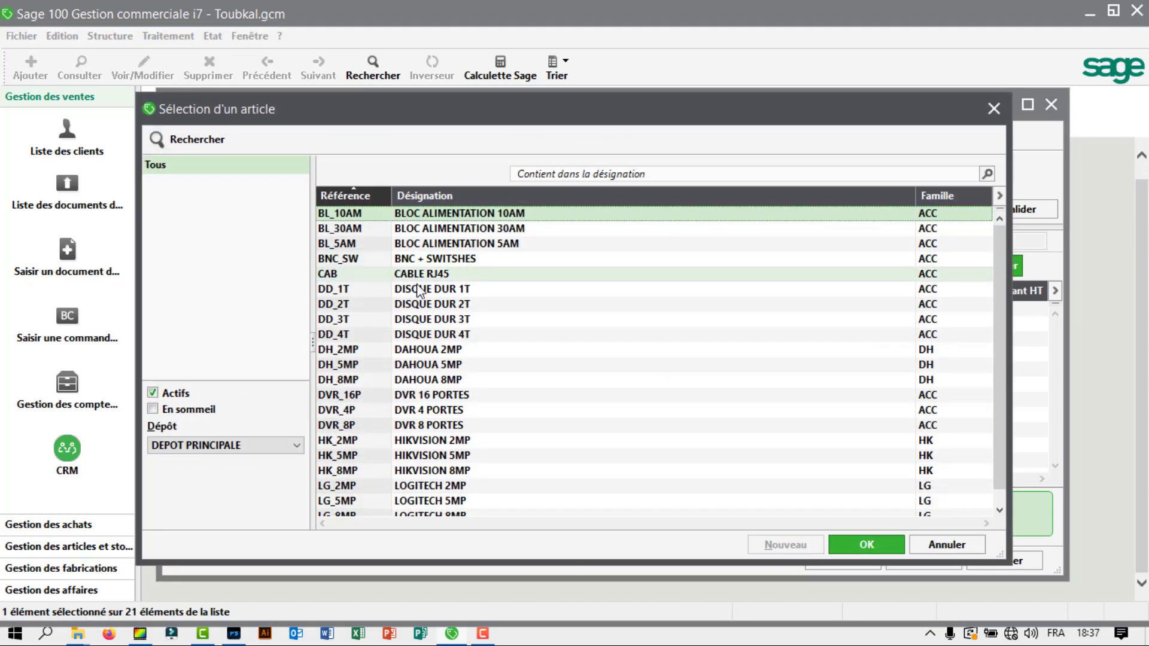
double_click(441, 291)
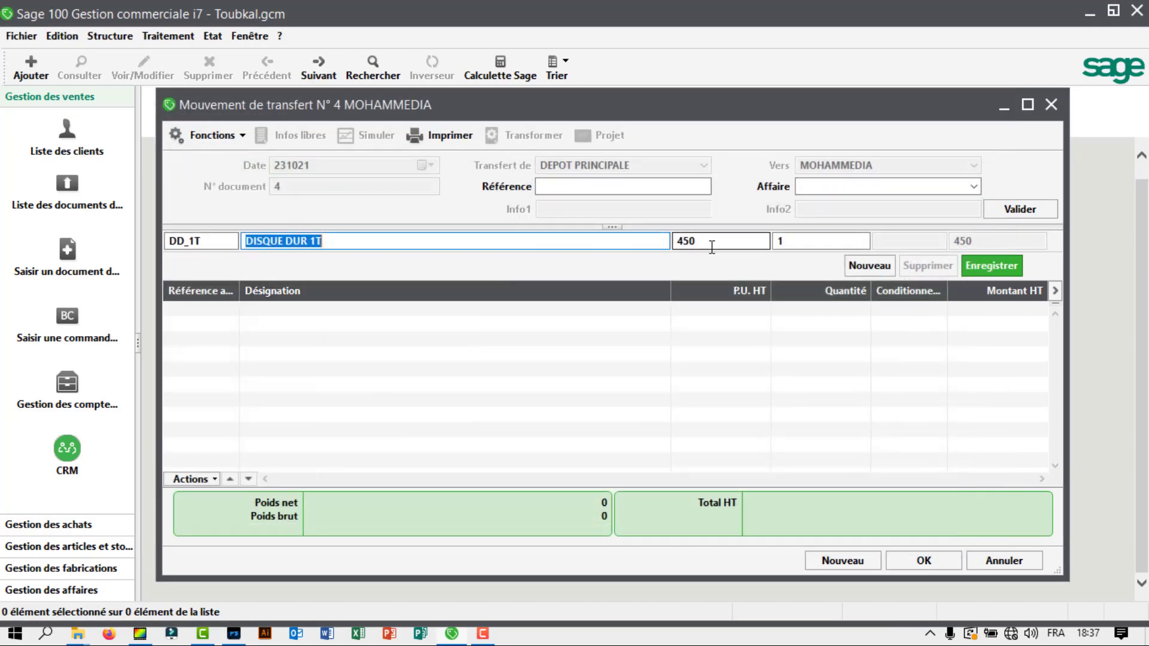
left_click(778, 243)
type("2")
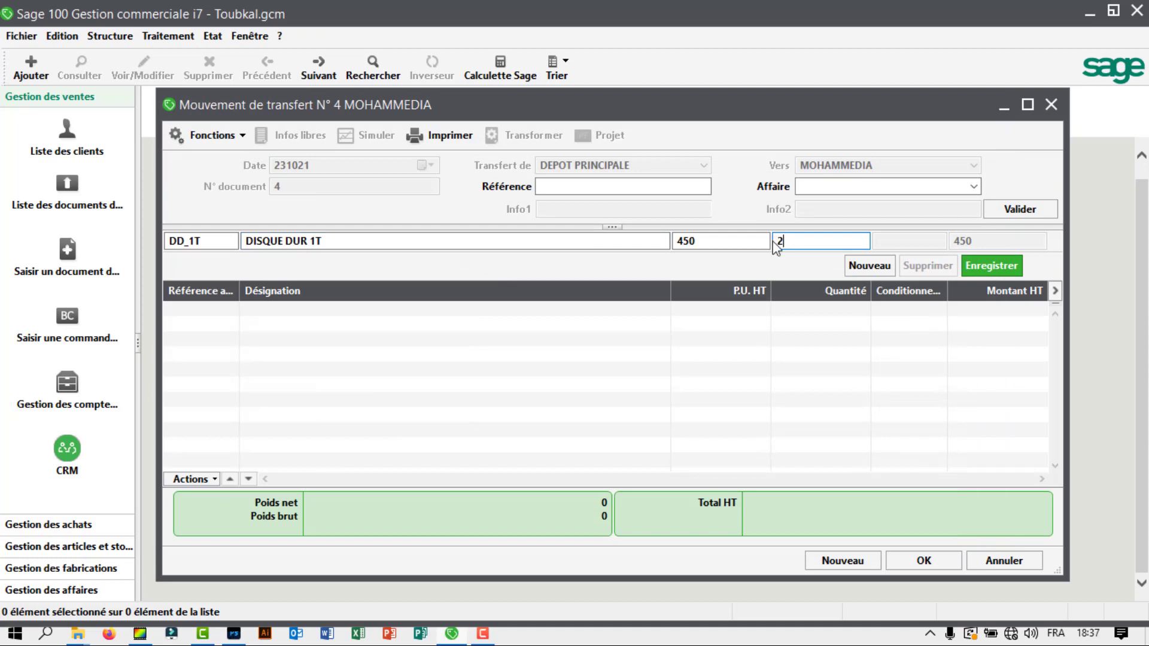
type("0")
key("Return")
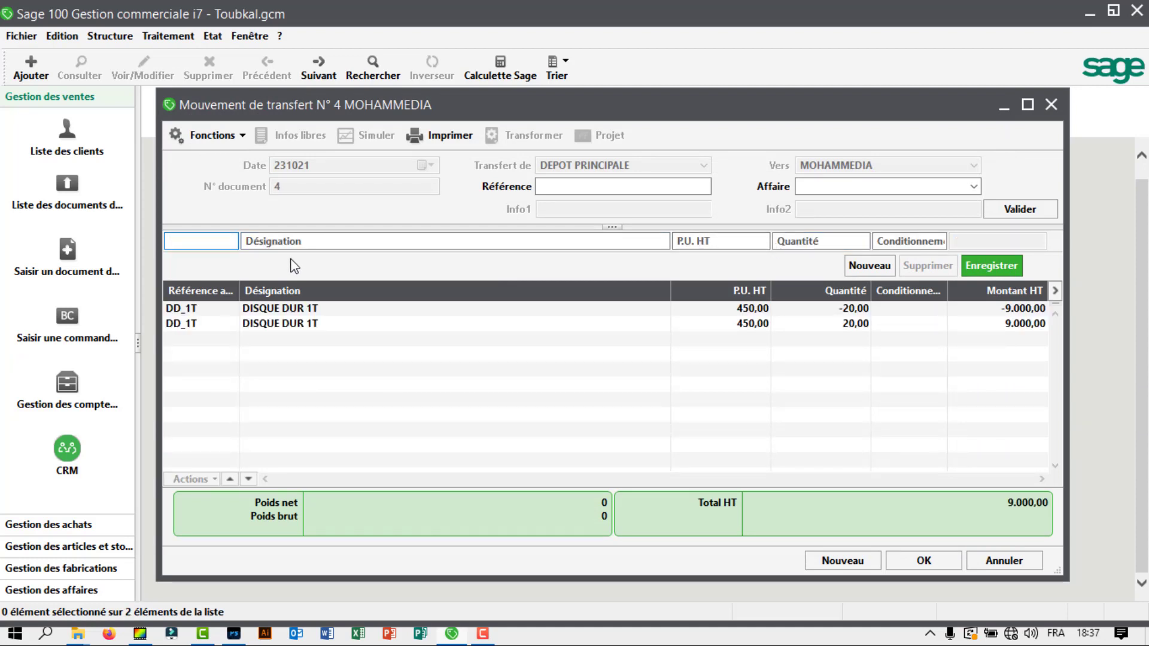
Step: Add the article LG_5MP (LOGITECH 5MP) to the MOHAMMEDIA transfer with a quantity of 50
type("A")
key("Tab")
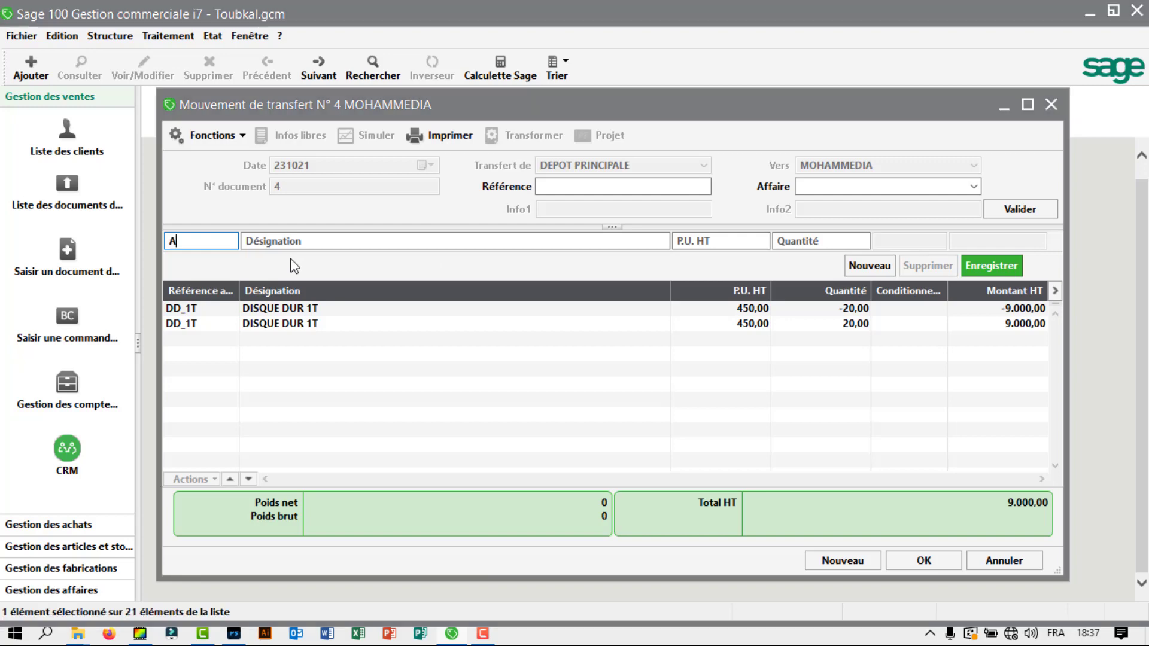
double_click(440, 500)
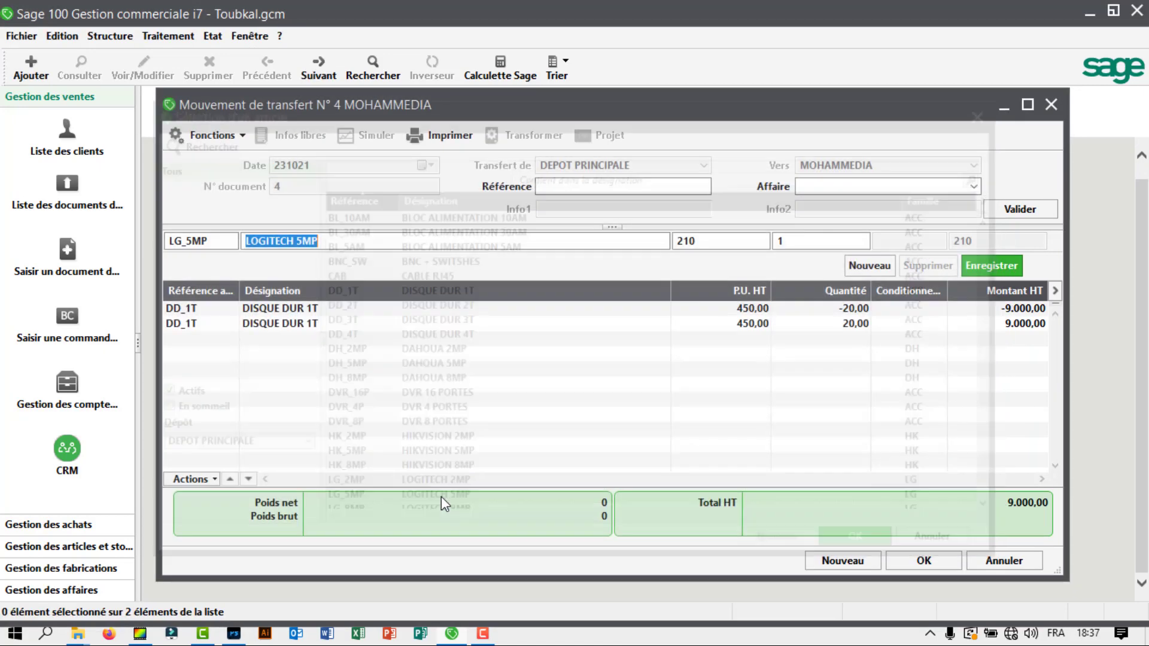
key("Tab")
key("Tab")
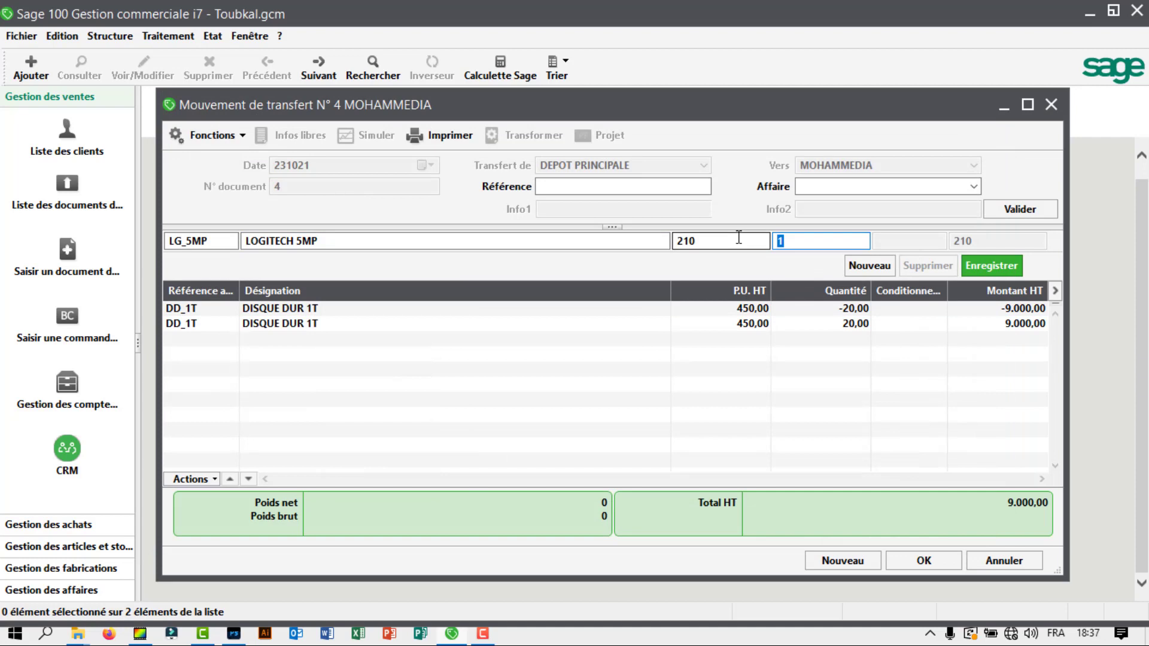
type("50")
key("Return")
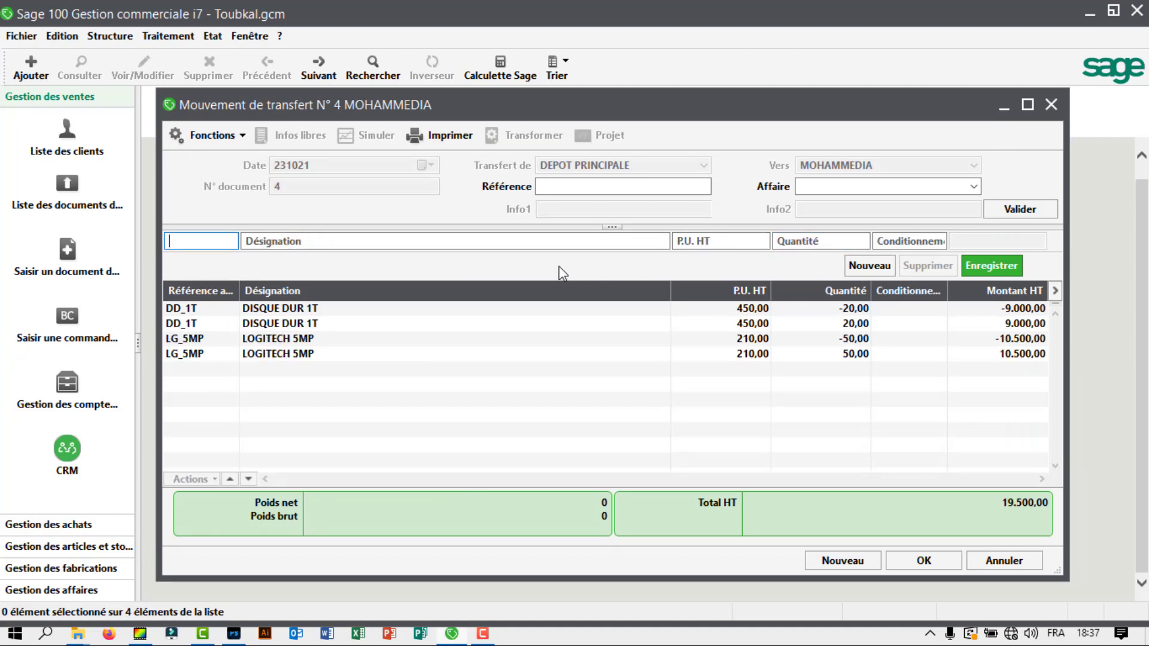
Step: Add another LG_5MP (LOGITECH 5MP) line to the transfer, trying a quantity of 40 and then saving it with 20
type("A")
key("Tab")
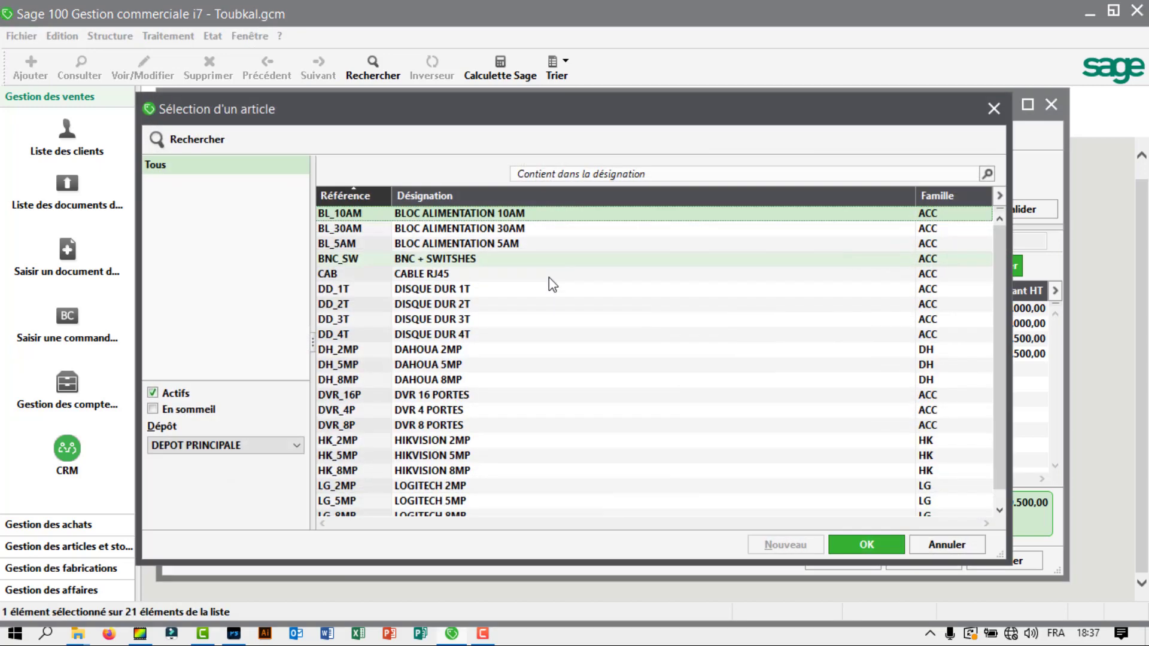
double_click(412, 506)
left_click(808, 249)
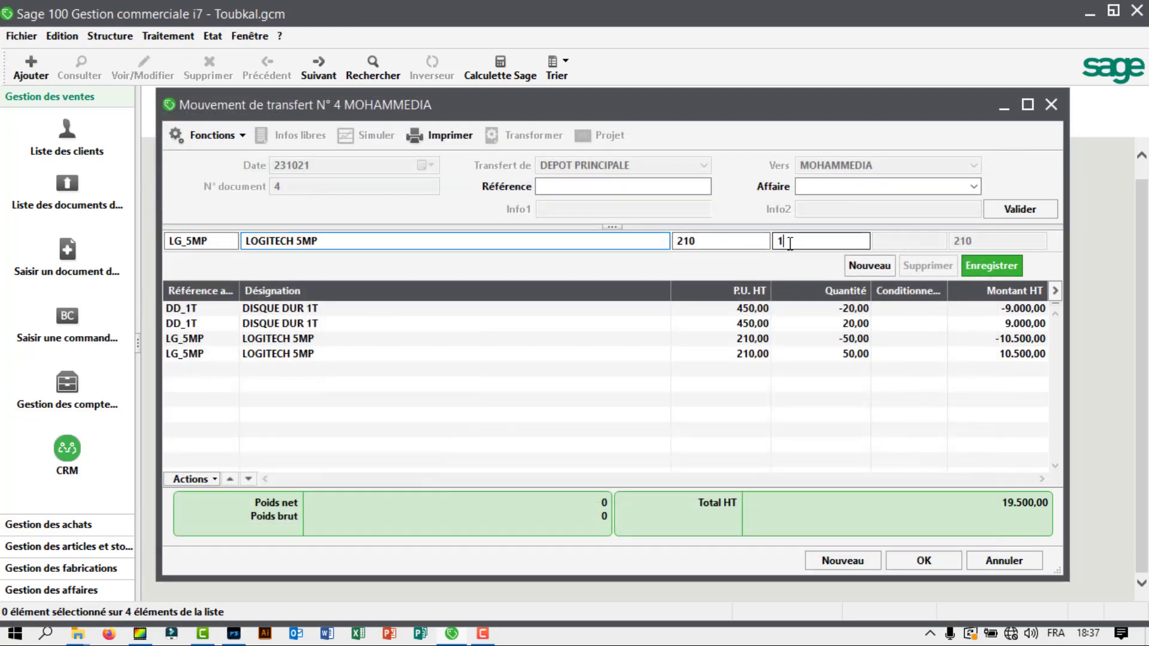
type("40")
key("Return")
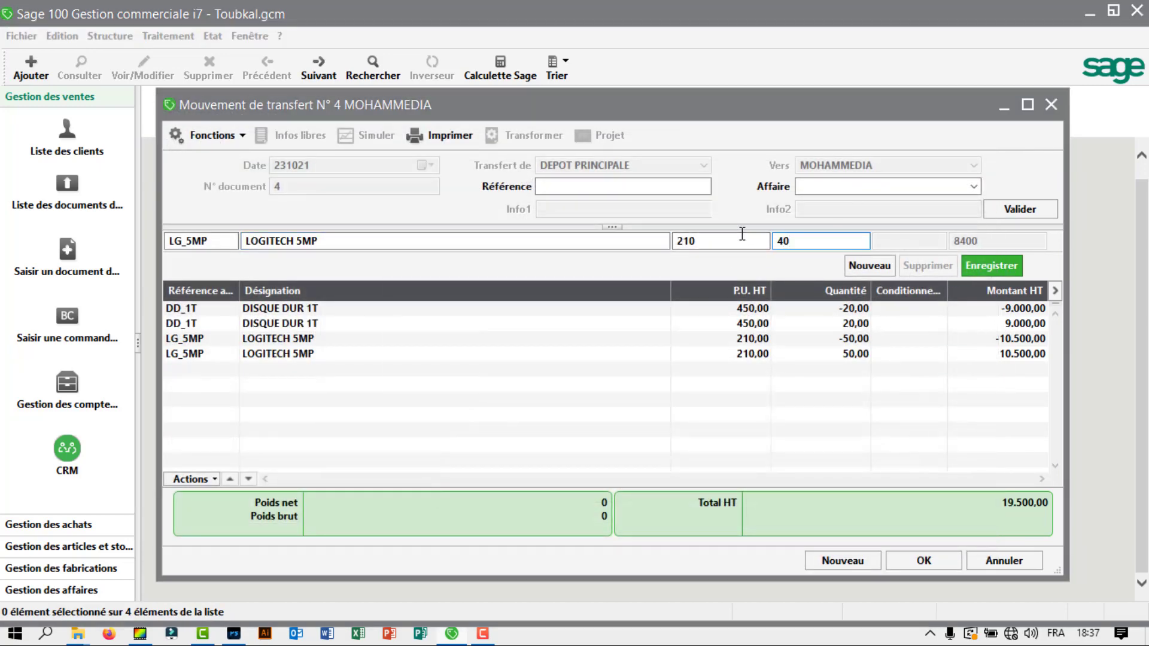
left_click(710, 379)
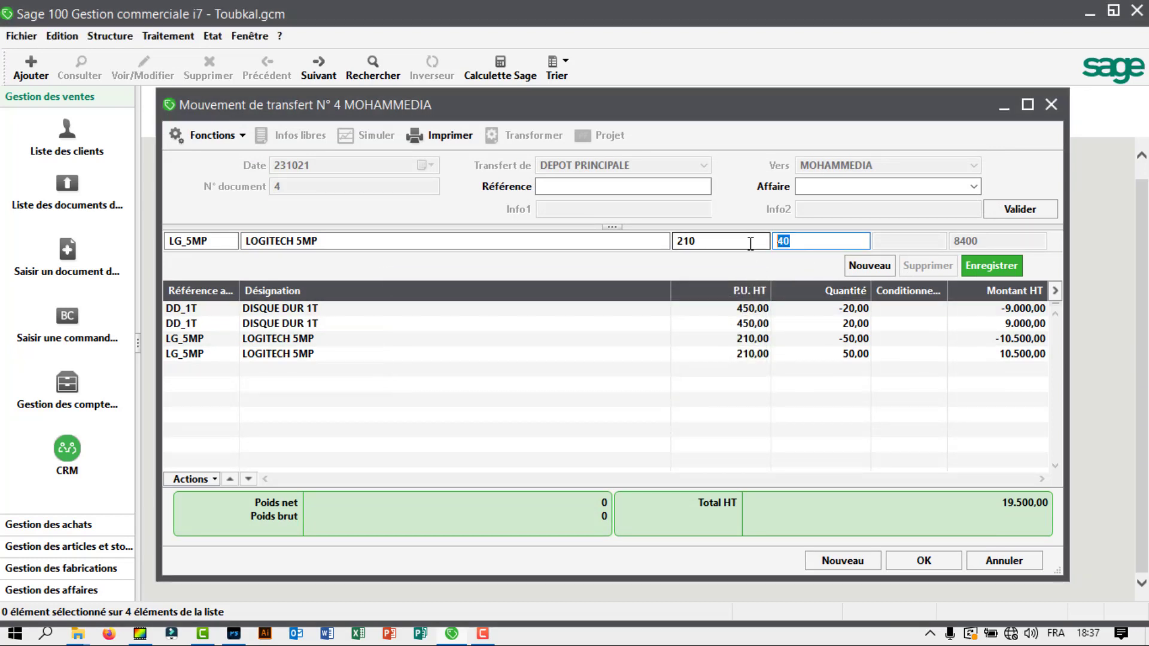
type("20")
key("Return")
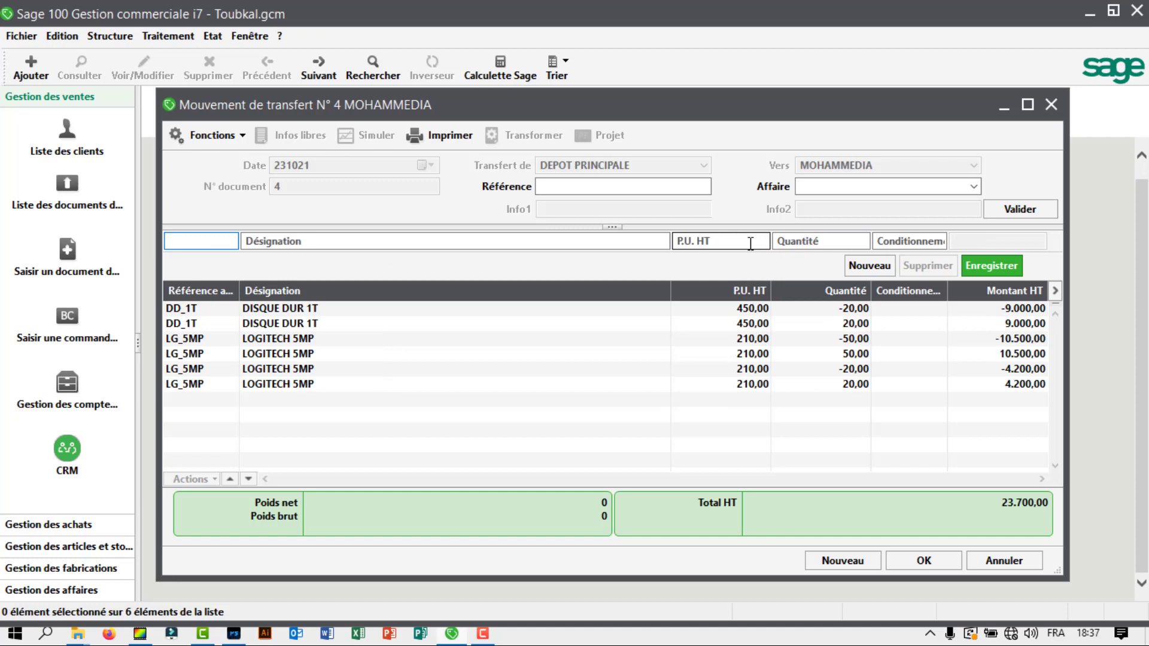
Step: Confirm the transfer to MOHAMMEDIA and close the stock documents list
left_click(932, 559)
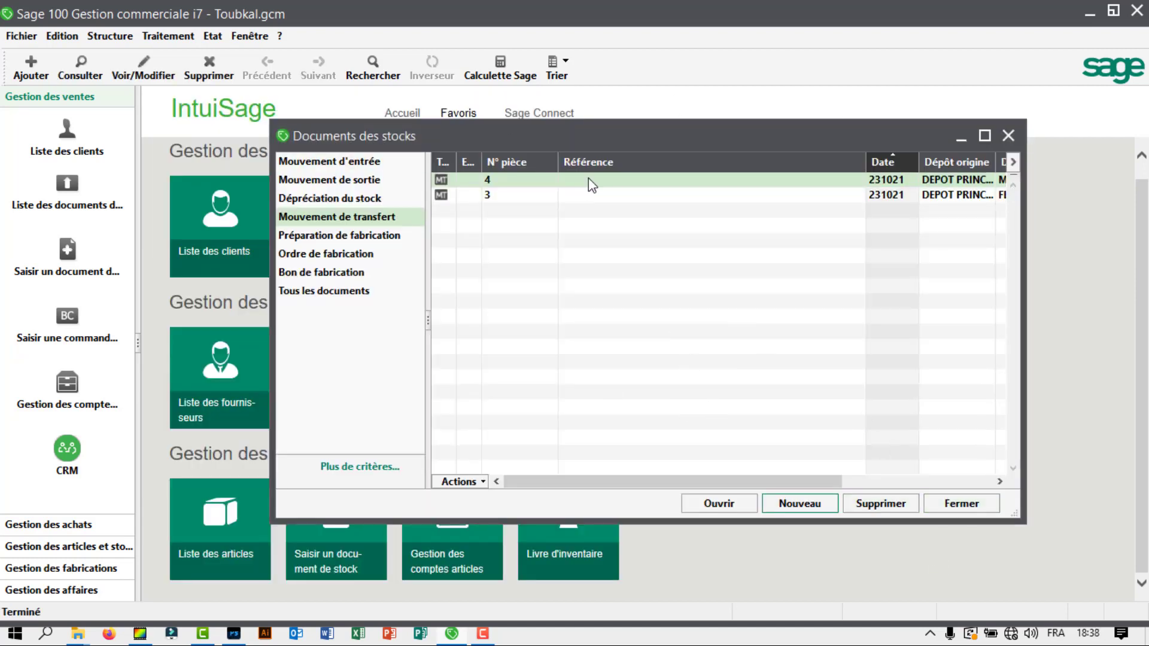
left_click(636, 196)
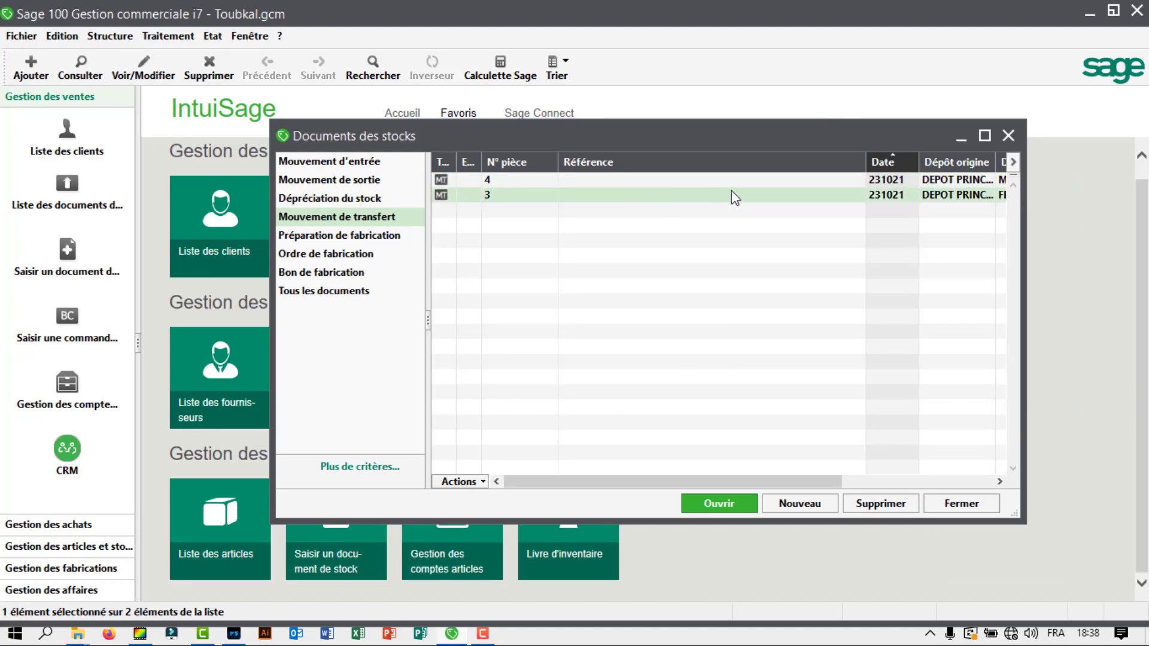
left_click(723, 178)
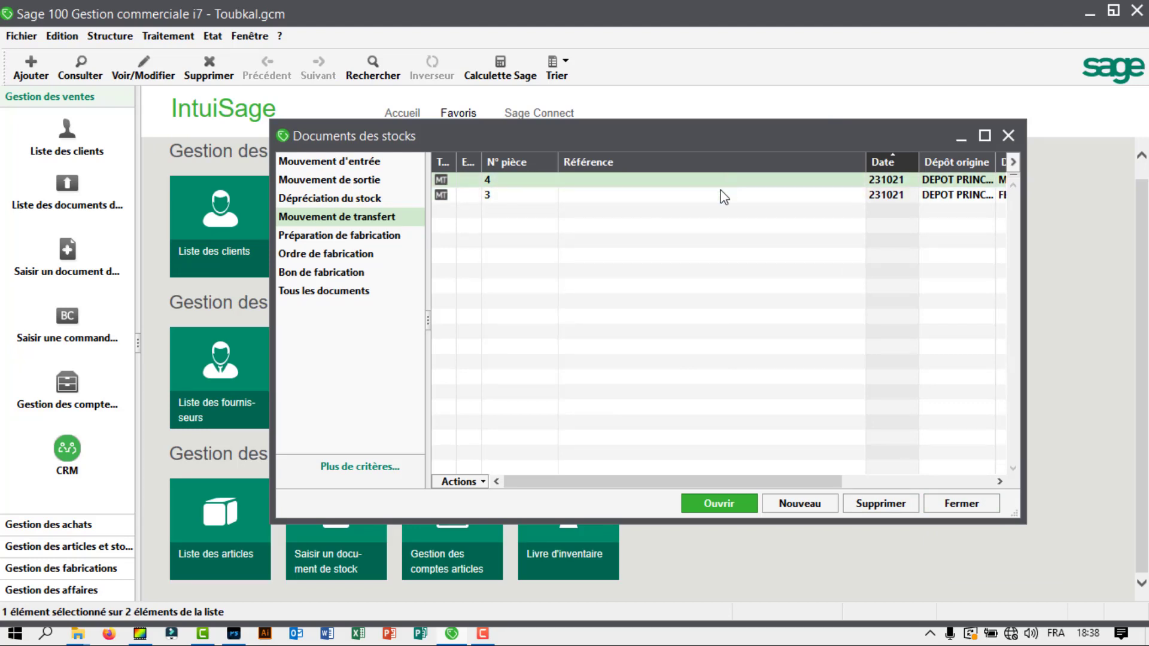
left_click(962, 504)
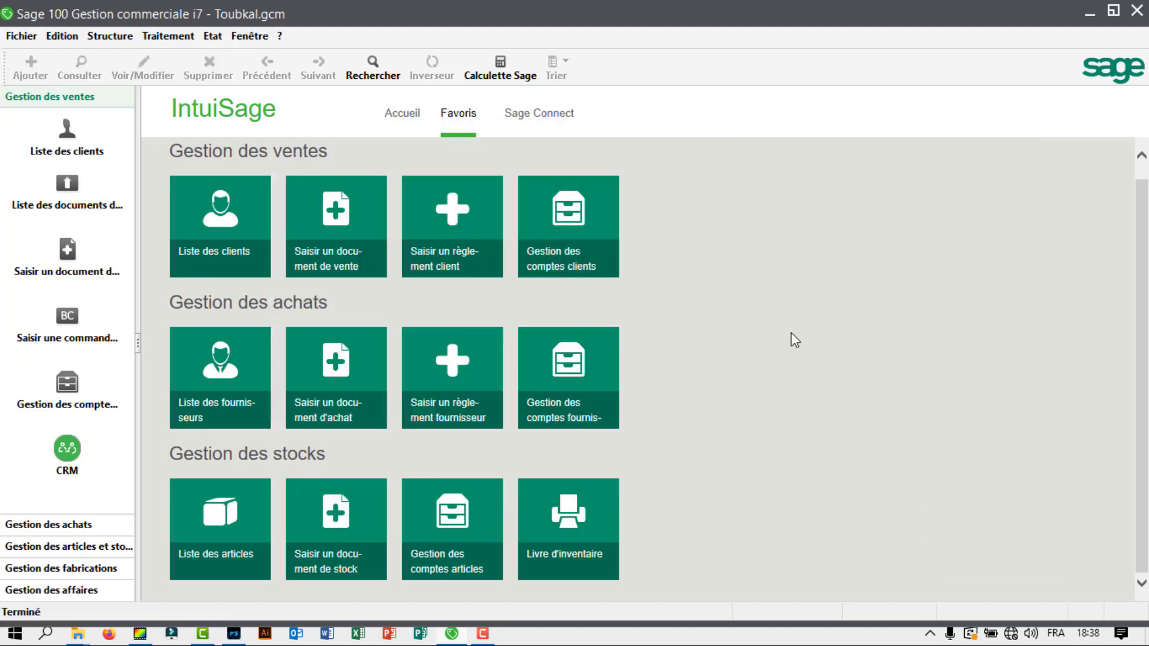
Step: Preview the preparatory inventory report for the FES depot to check its stock quantities, and close the preview
left_click(212, 36)
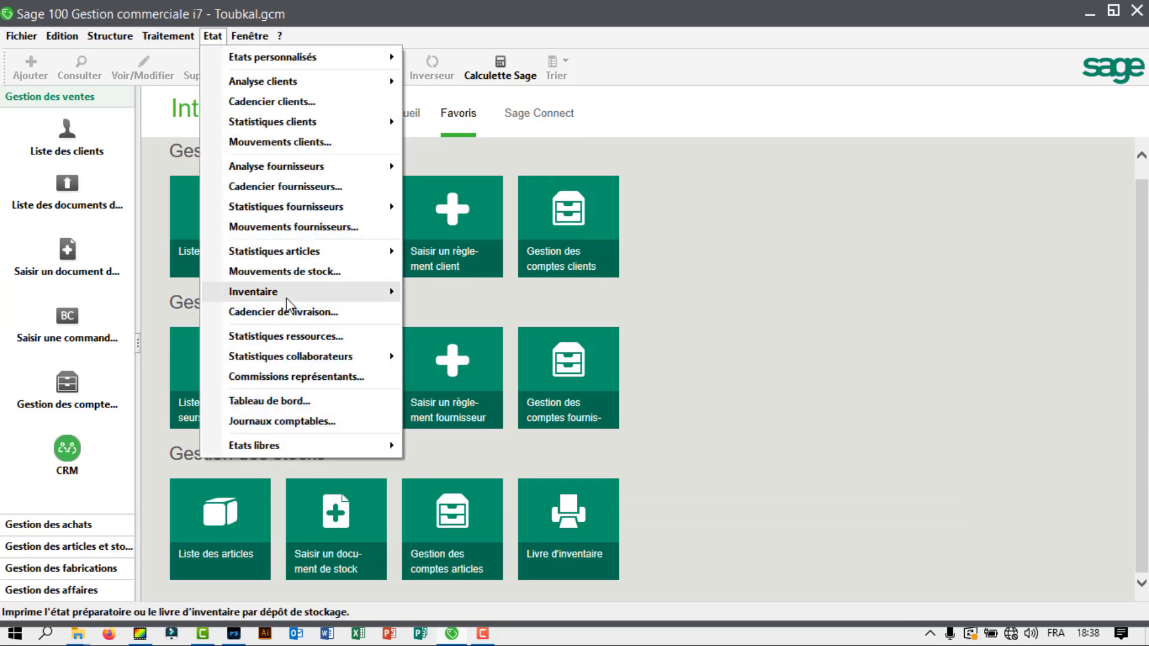
mouse_move(286, 291)
left_click(433, 291)
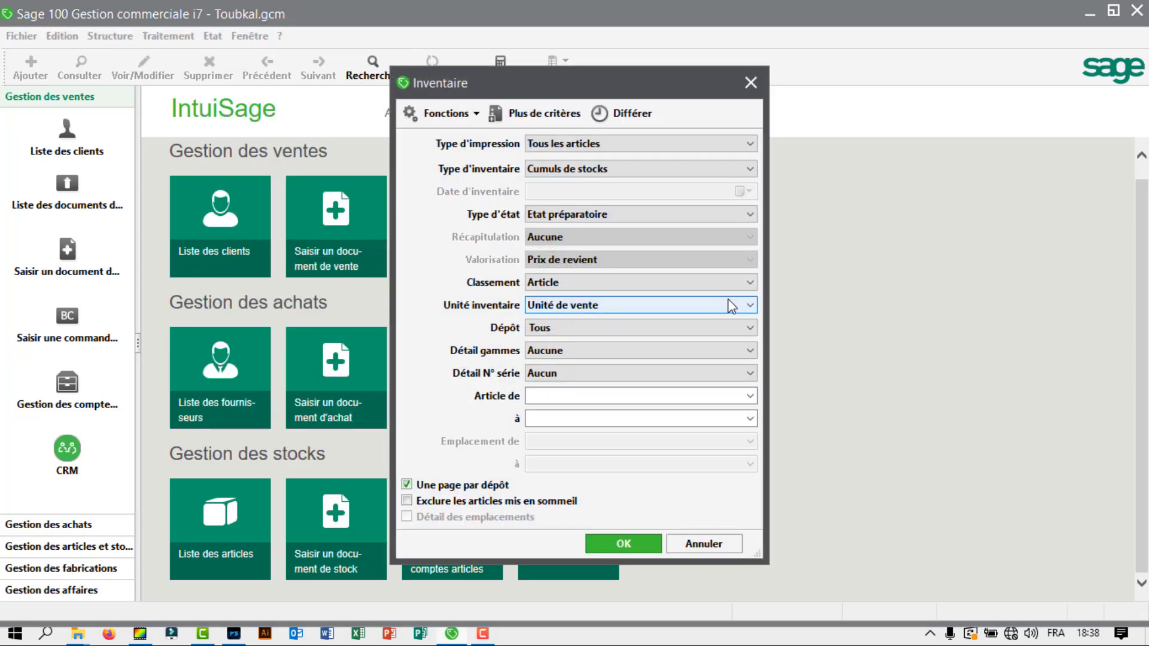
left_click(583, 327)
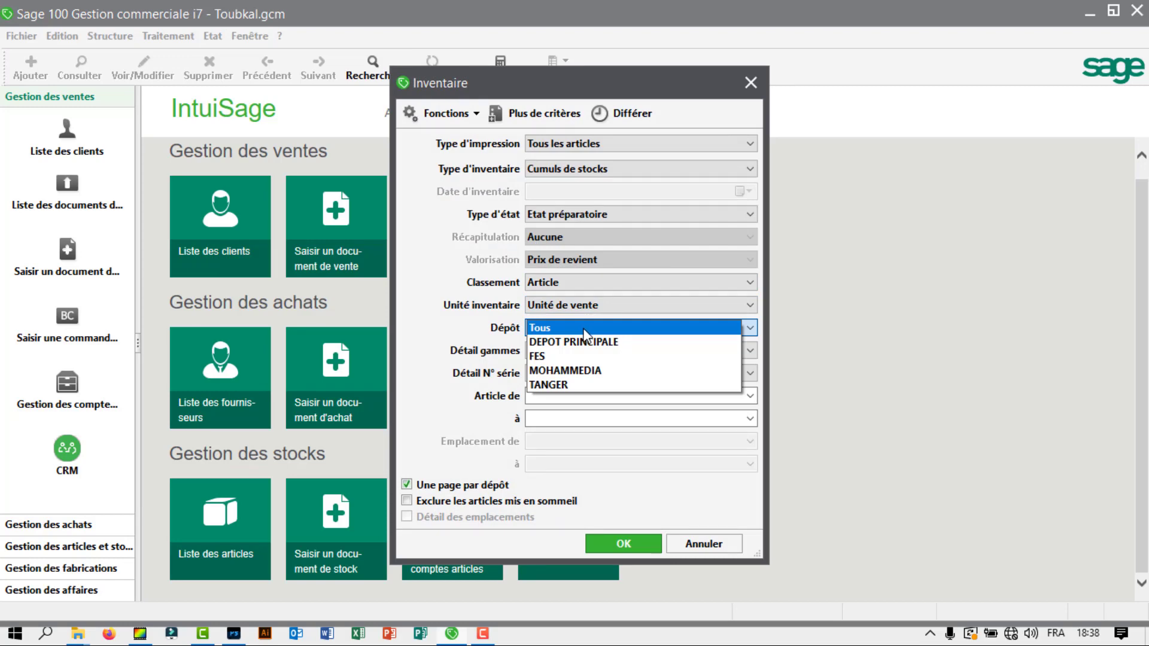
left_click(572, 356)
left_click(615, 536)
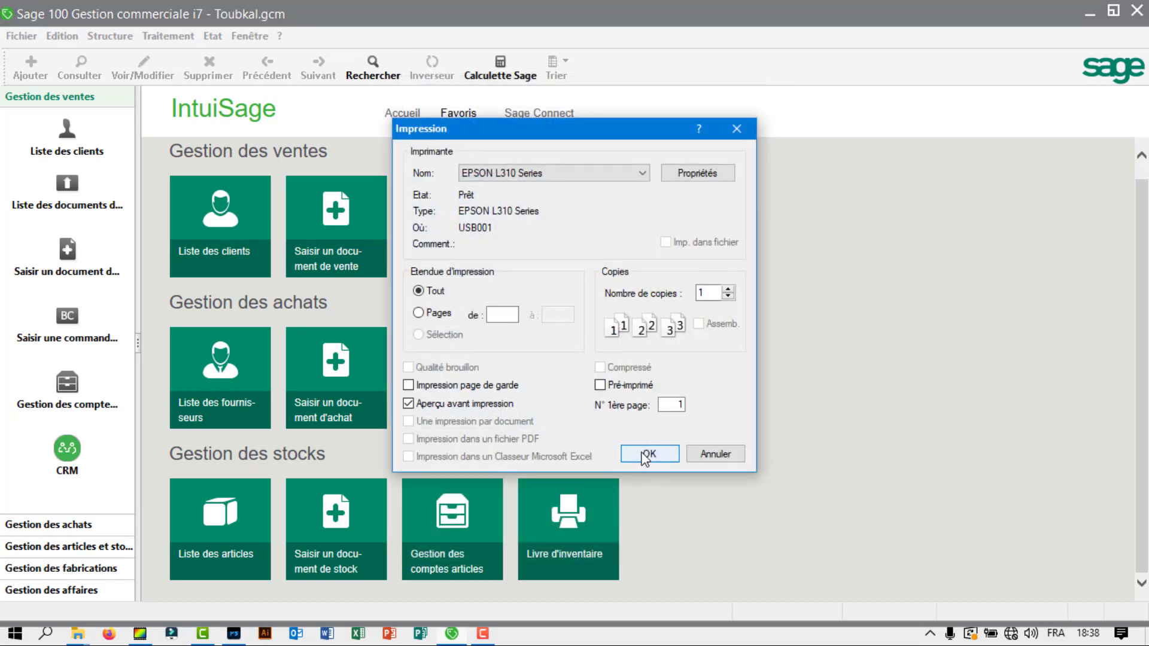
left_click(646, 454)
left_click(526, 156)
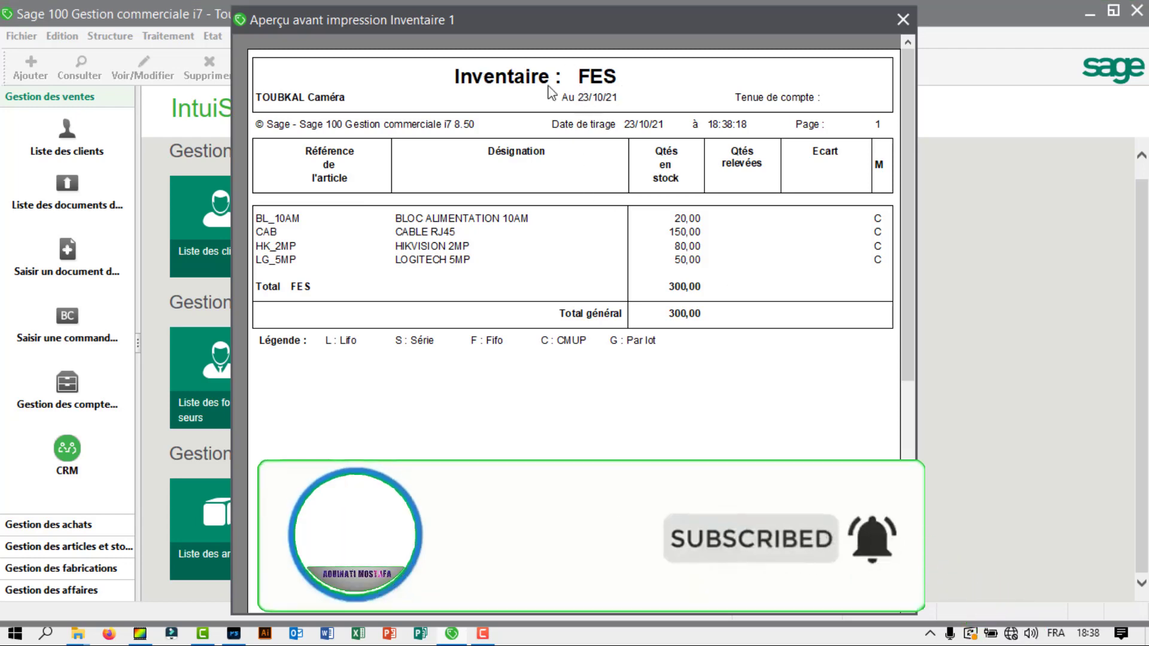
left_click(900, 20)
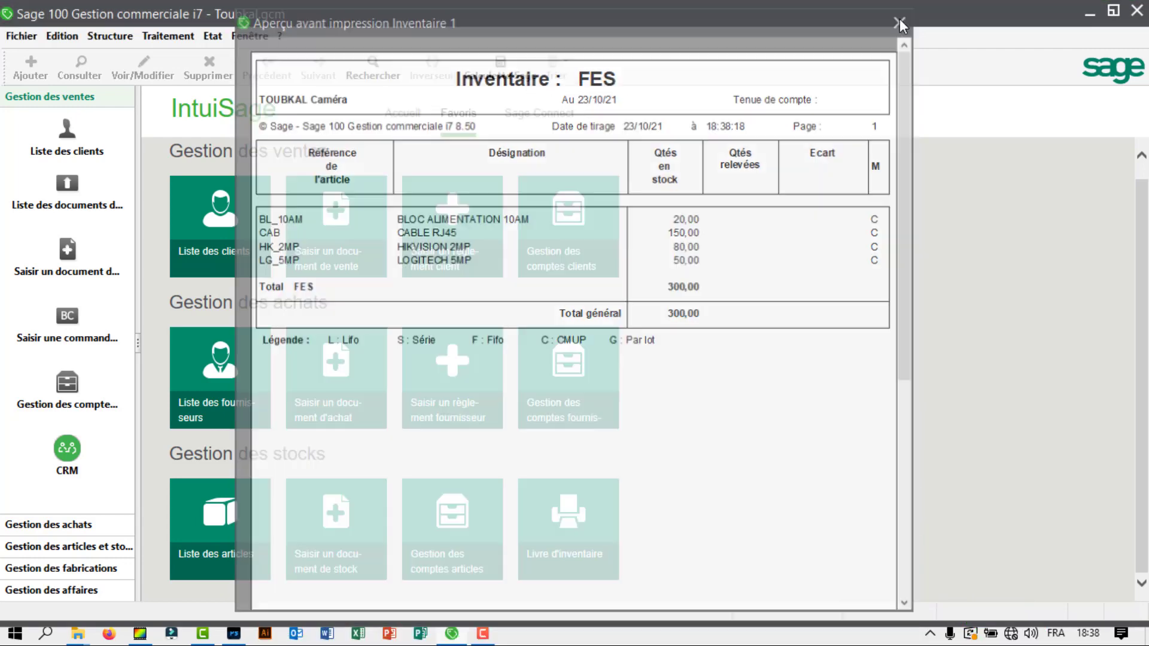
Step: Preview the preparatory inventory report for the MOHAMMEDIA depot to check its stock quantities, and close the preview
left_click(212, 36)
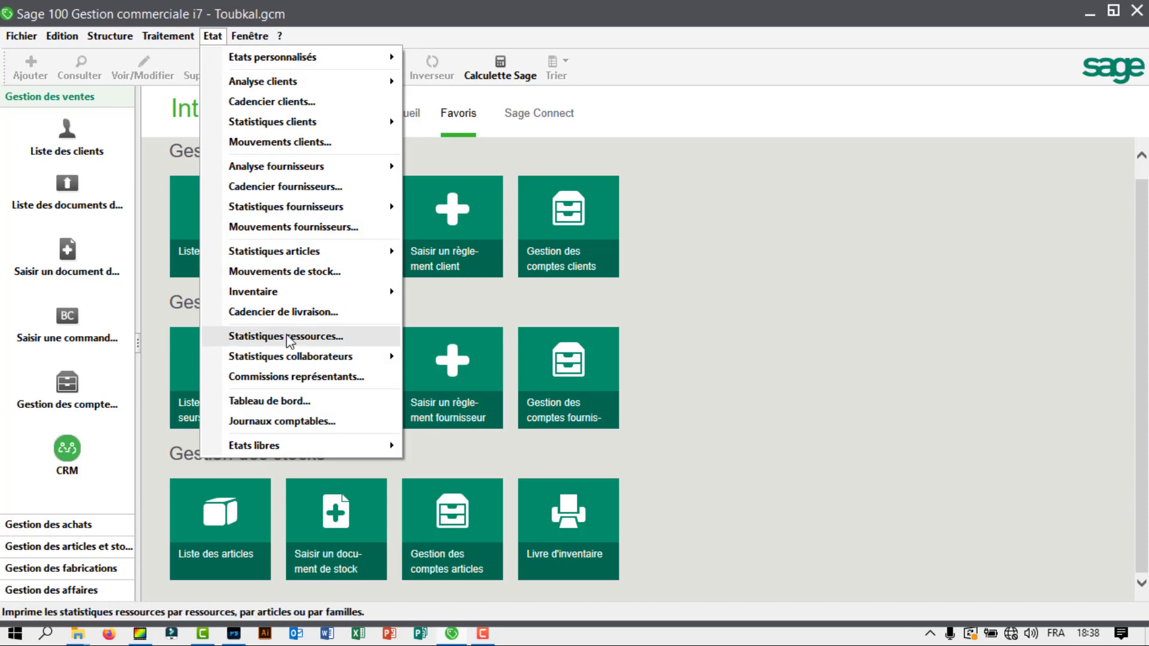
mouse_move(281, 291)
left_click(455, 291)
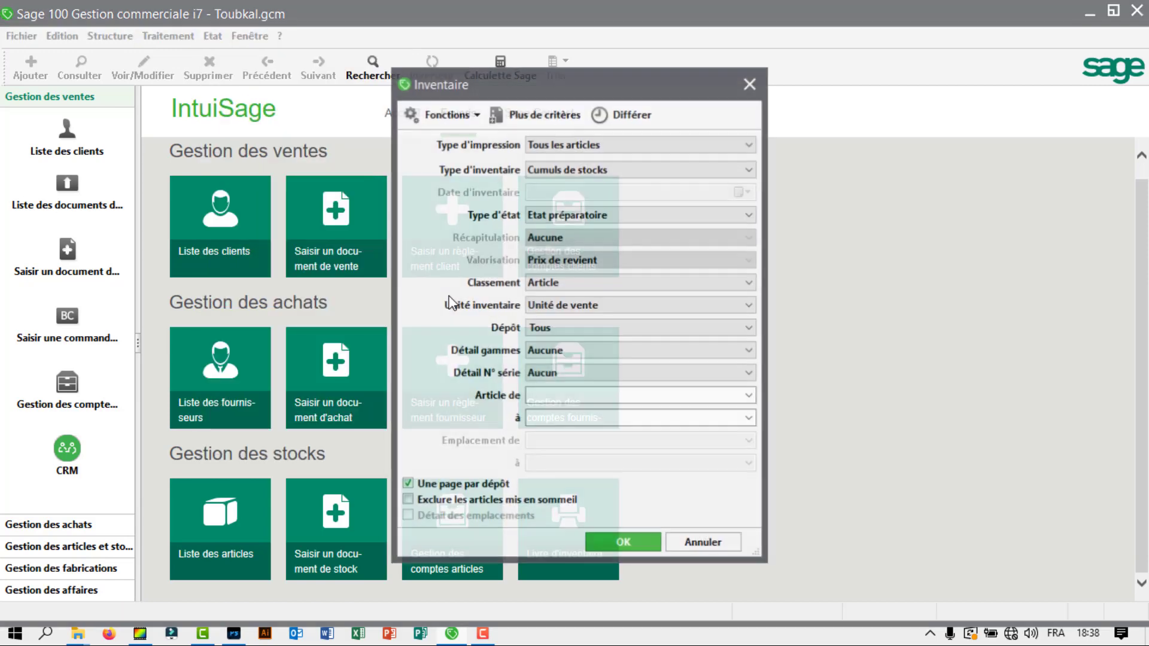
left_click(568, 329)
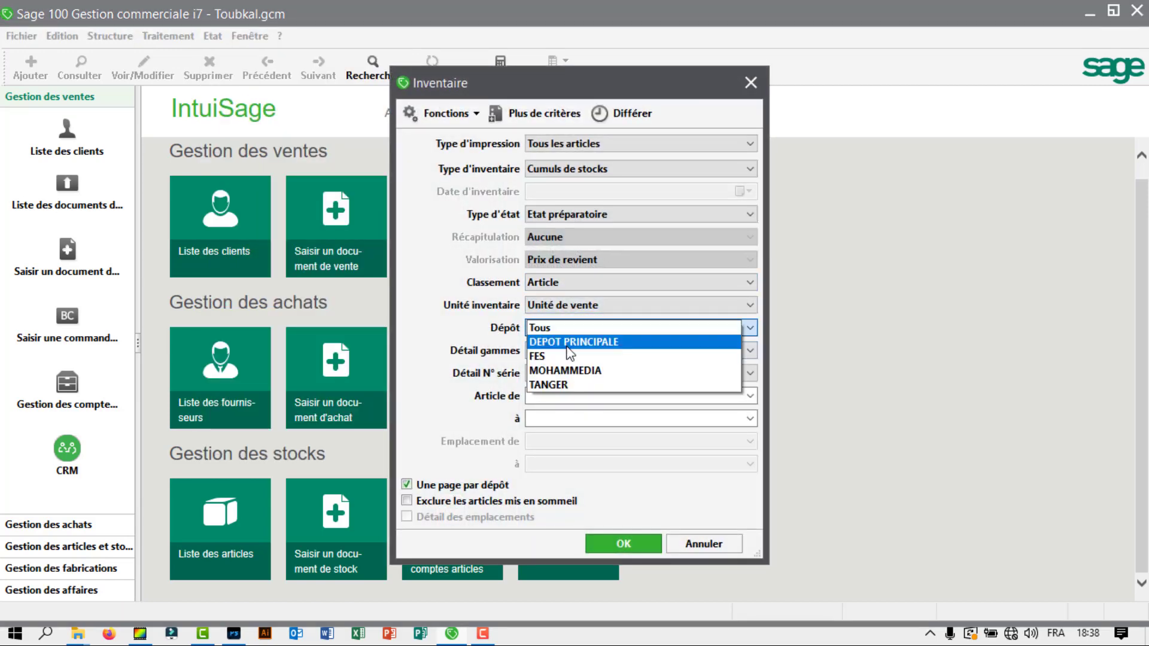
left_click(567, 370)
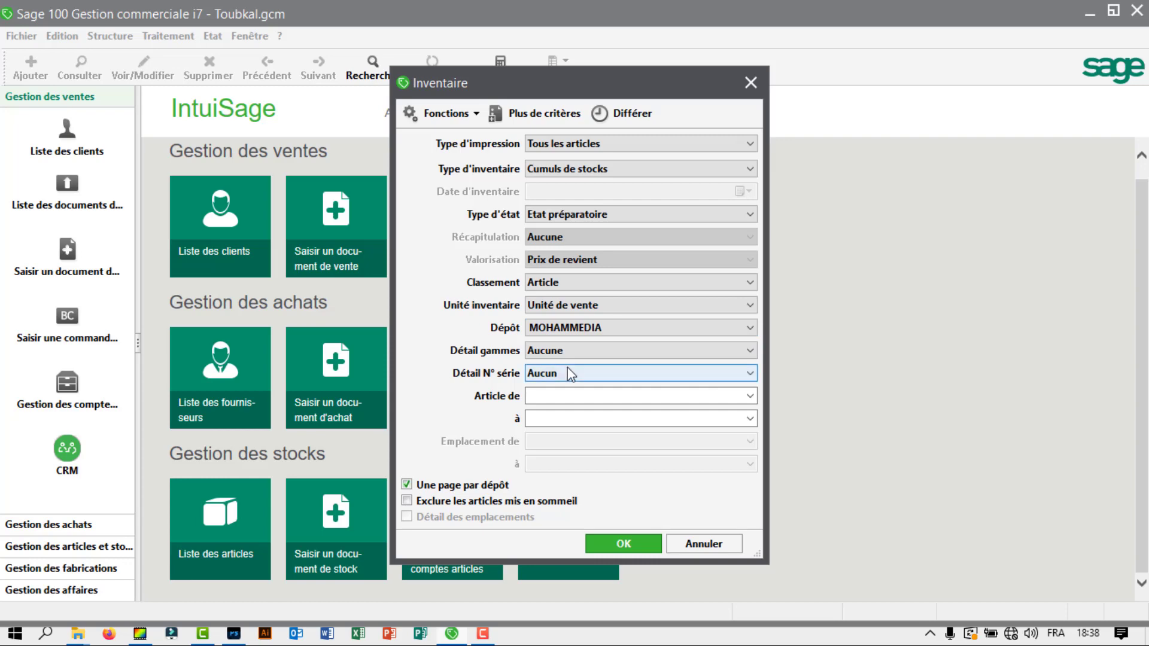
left_click(630, 544)
left_click(651, 458)
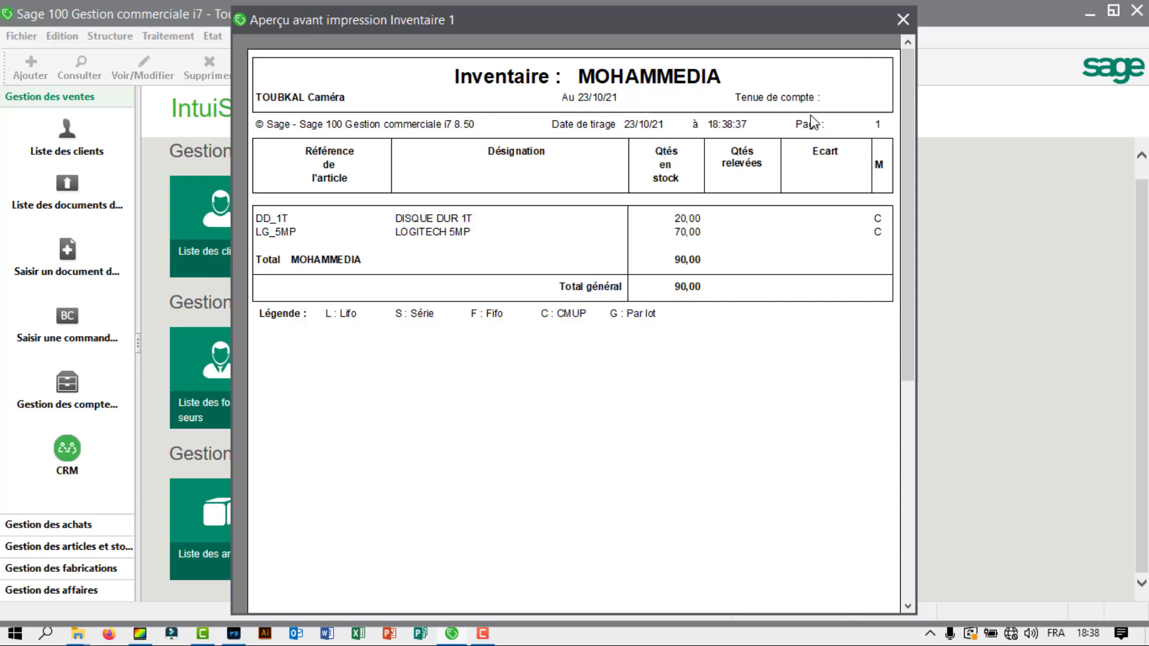
left_click(902, 20)
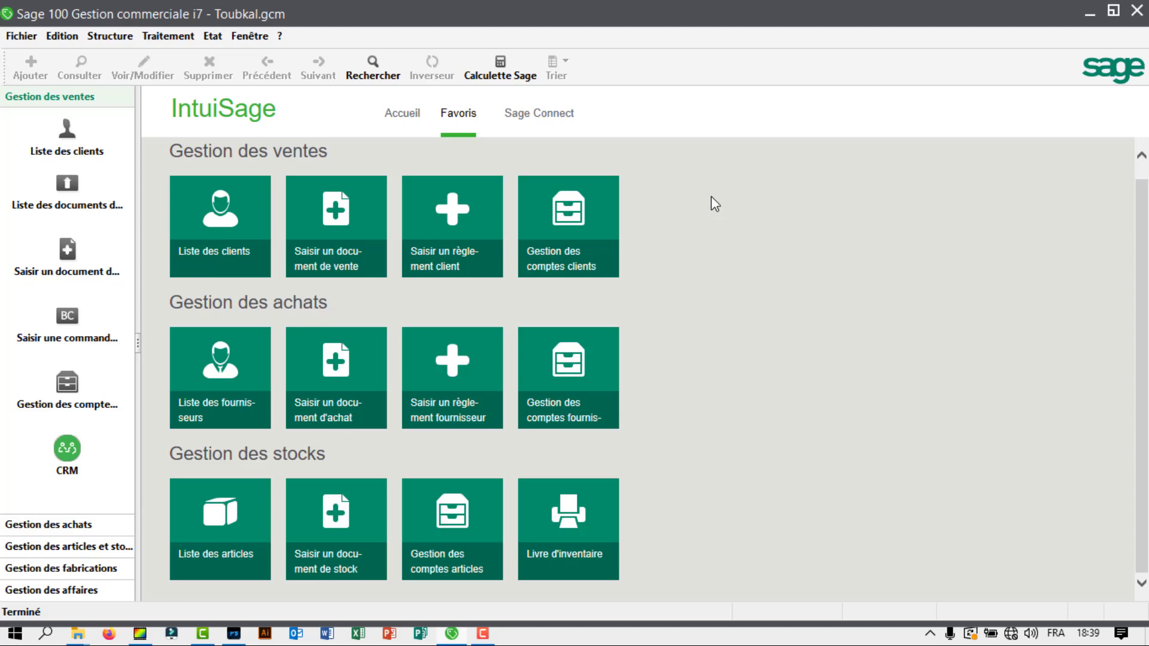
left_click(483, 635)
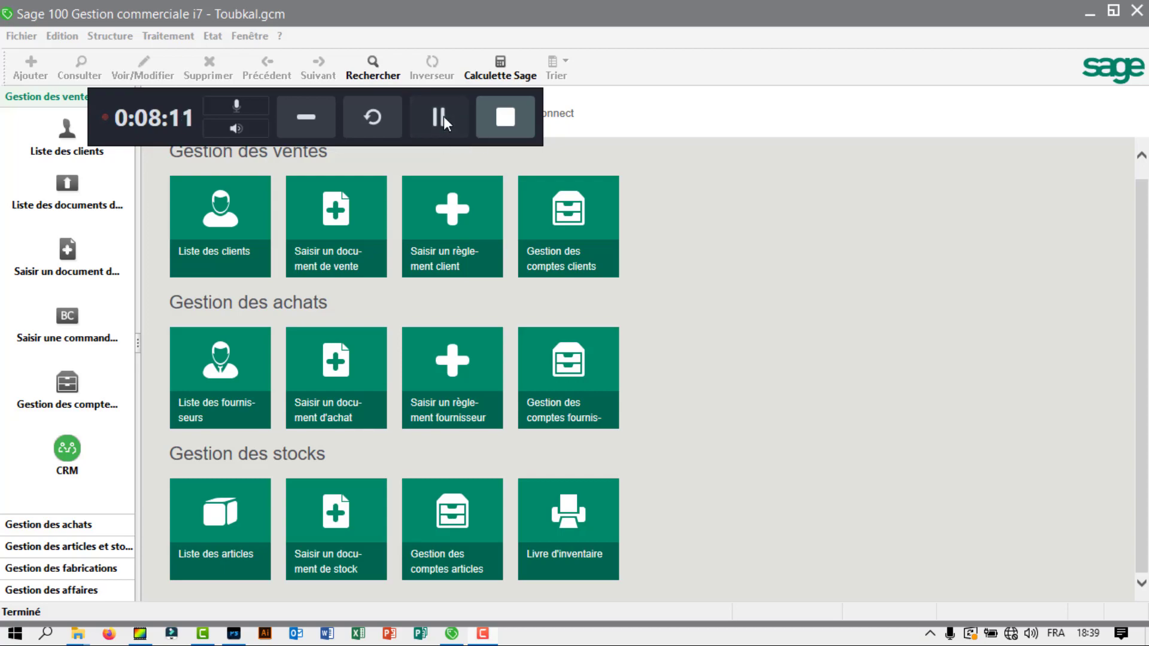
left_click(505, 120)
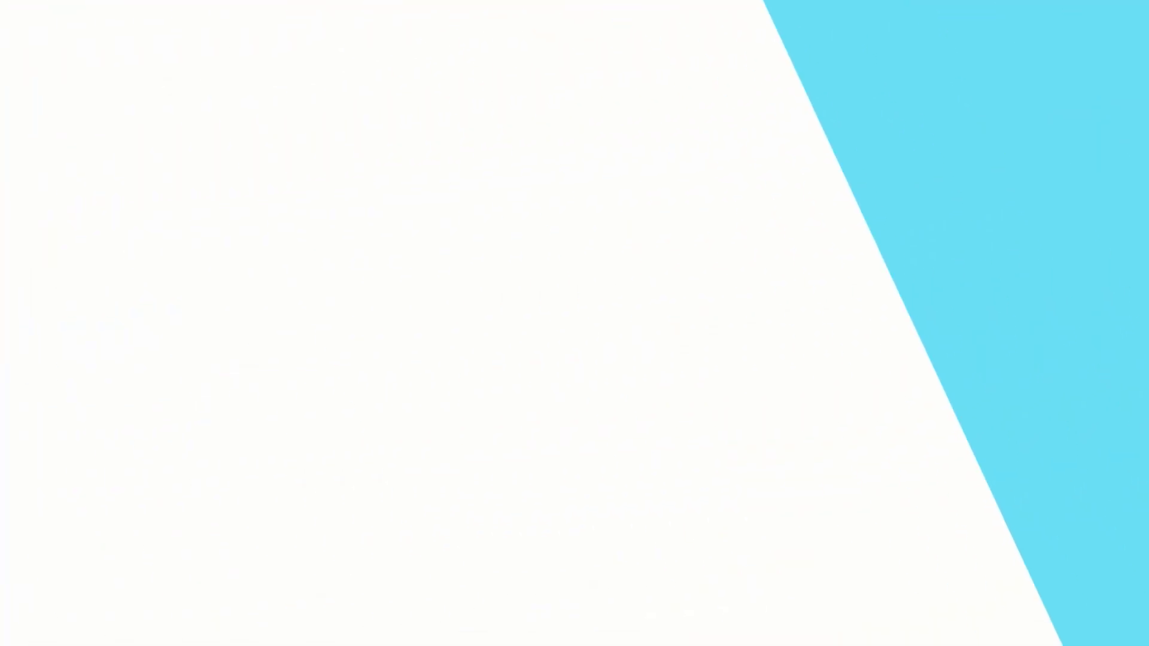